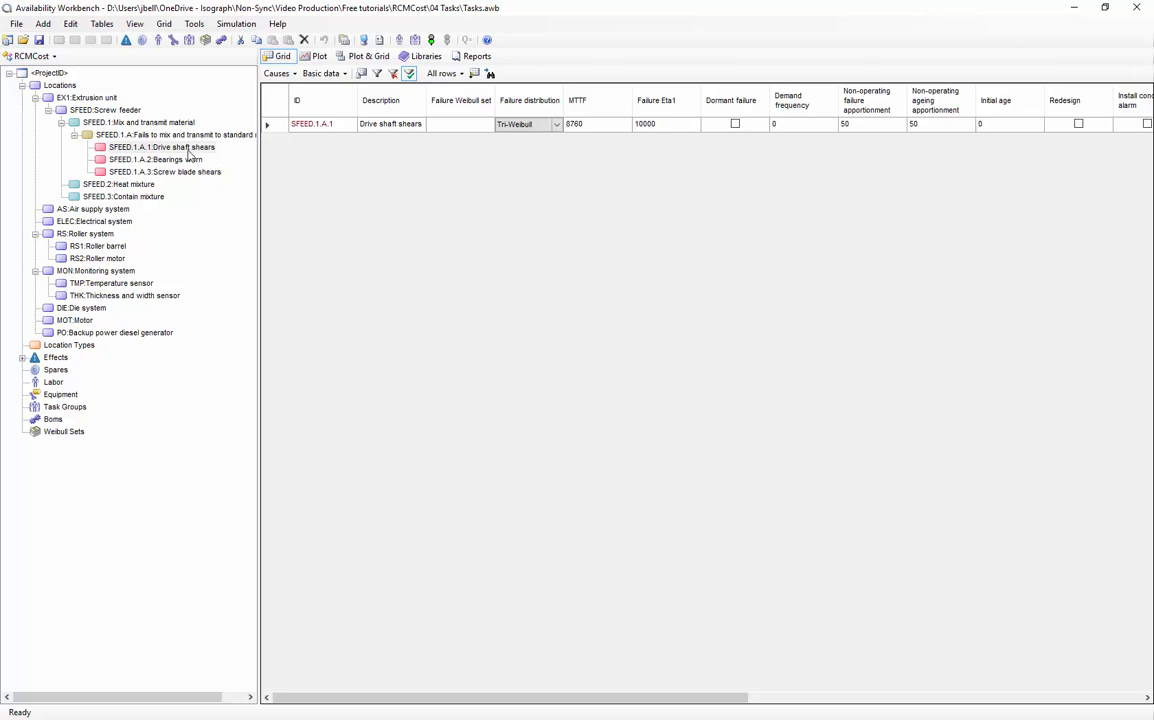
- Set the task duration of corrective task CM1 to 48 for the cause SFEED.1.A.1 Drive shaft shears
double_click(187, 148)
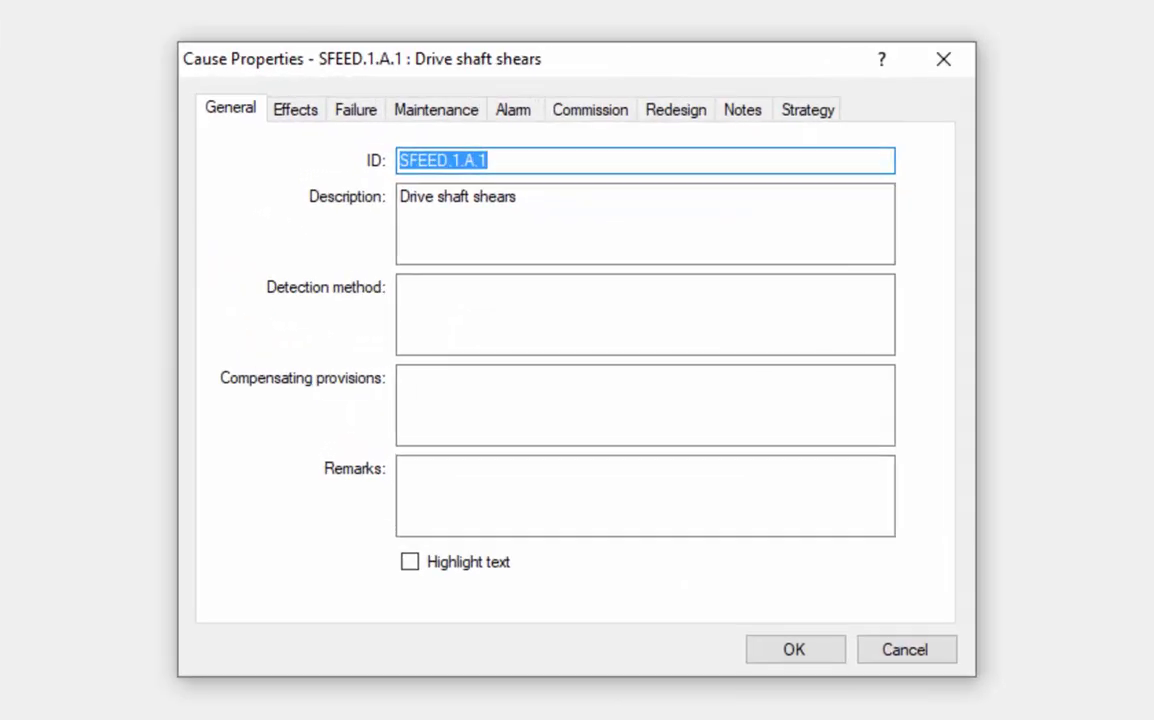
click(433, 114)
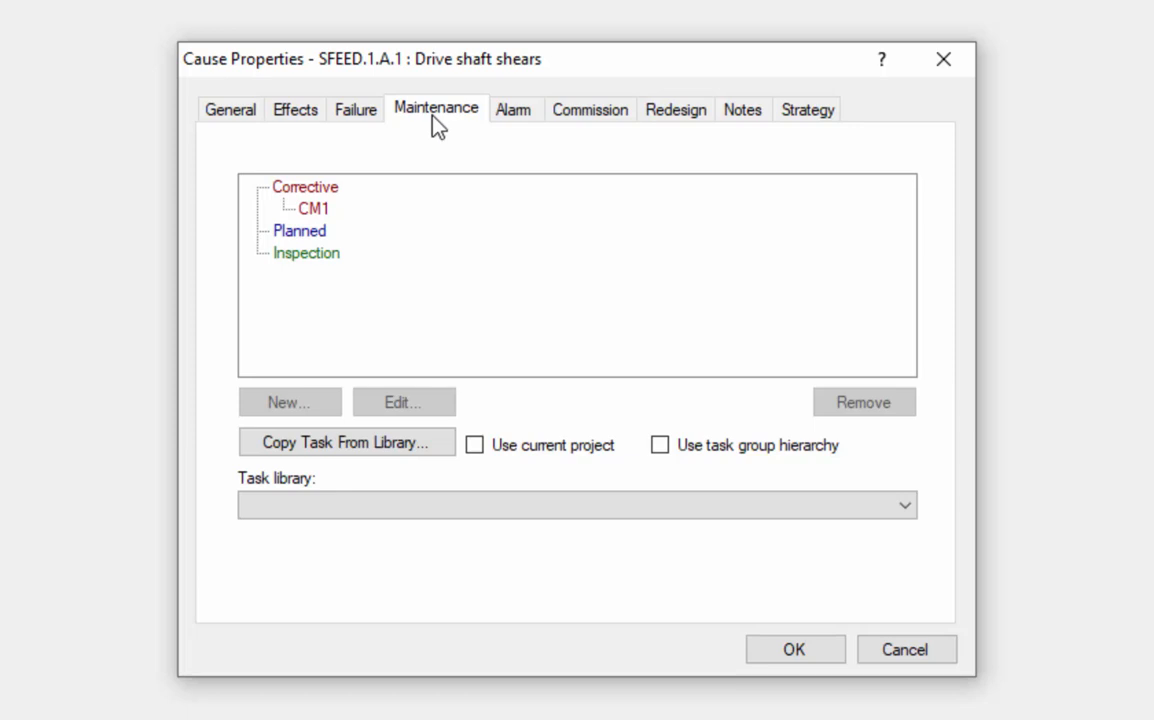
click(315, 210)
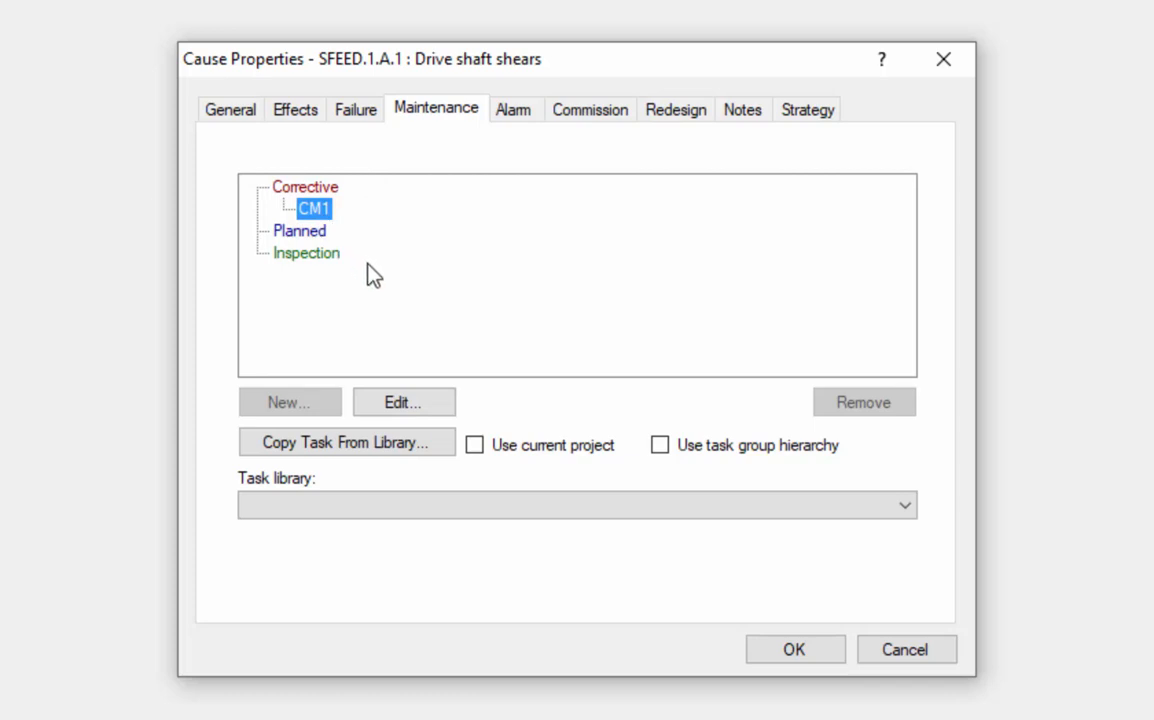
click(418, 407)
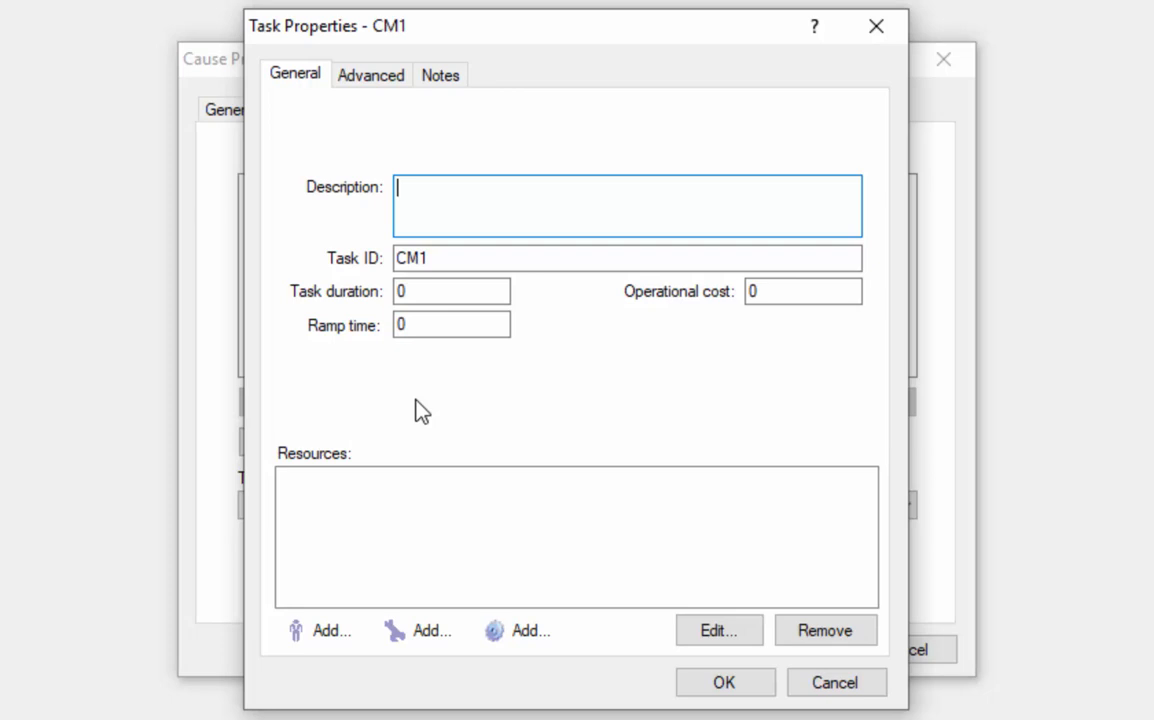
double_click(405, 291)
text(48)
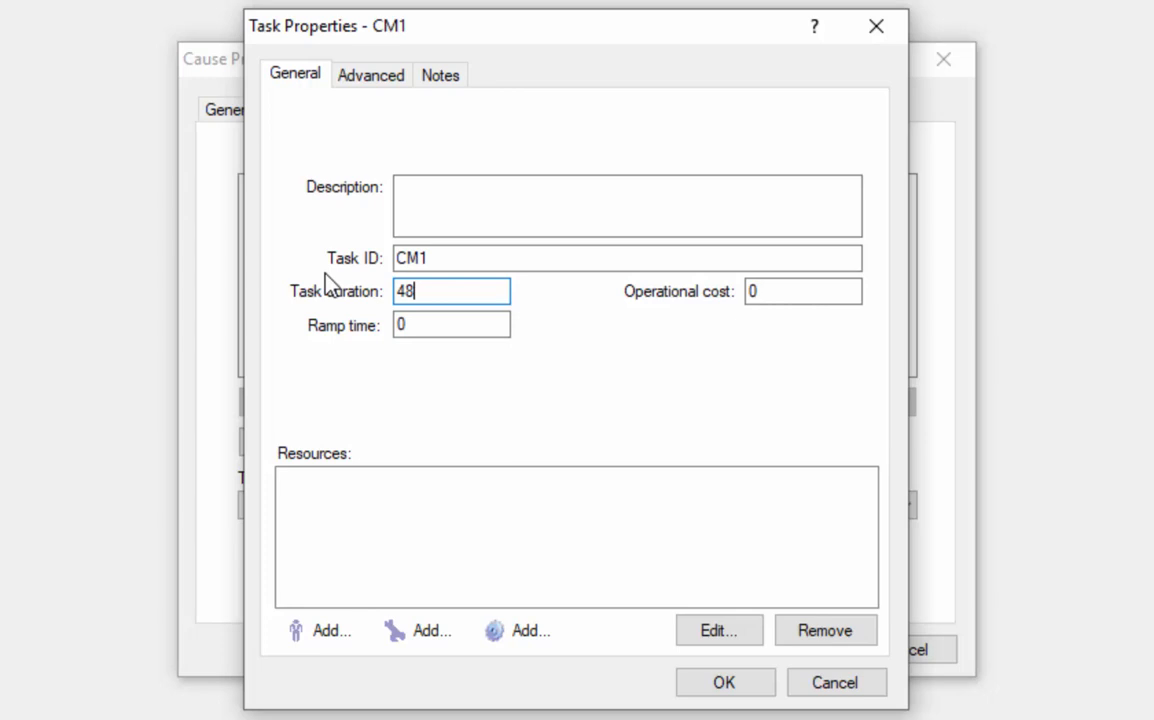
- Create a new labor resource for the CM1 task with ID F1 and description "Fitter - Specialized"
click(294, 641)
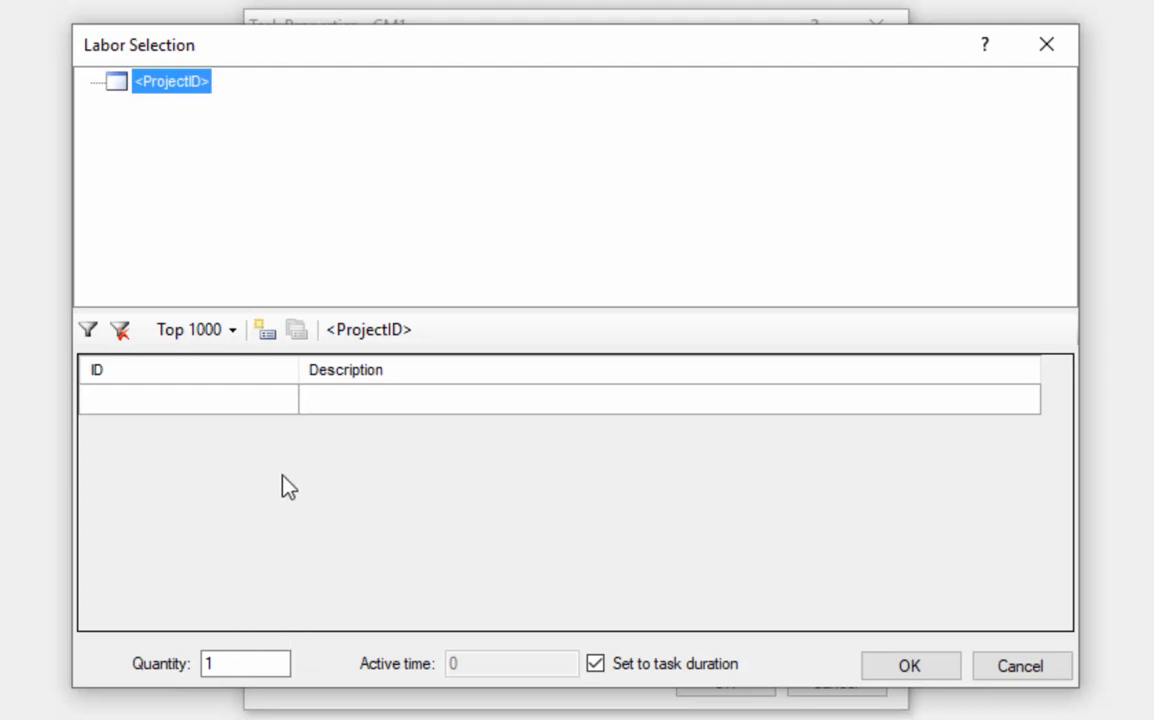
click(266, 334)
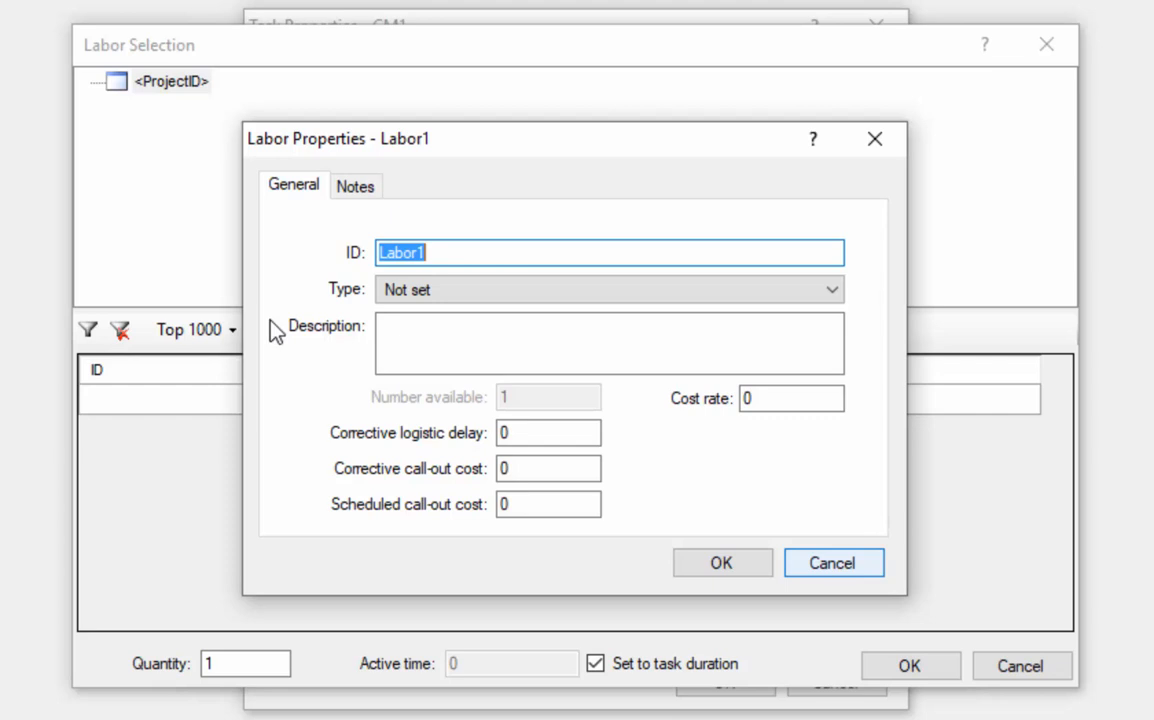
text(F1)
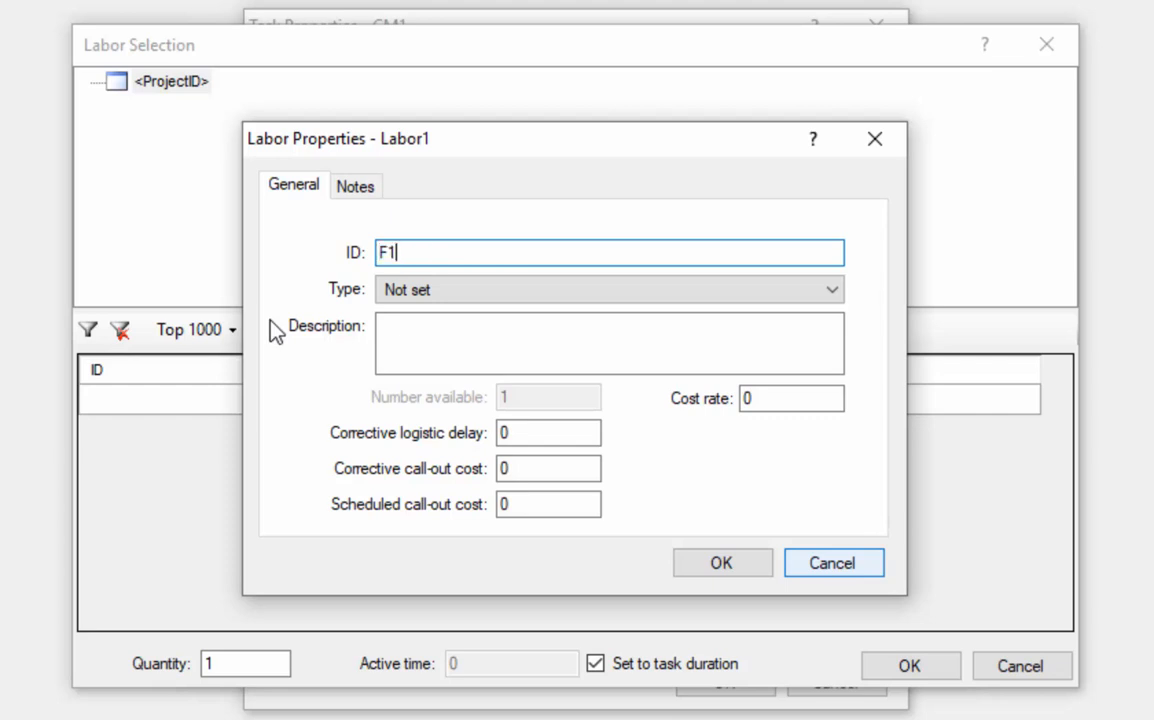
key(Tab)
key(Tab)
text(Fitt)
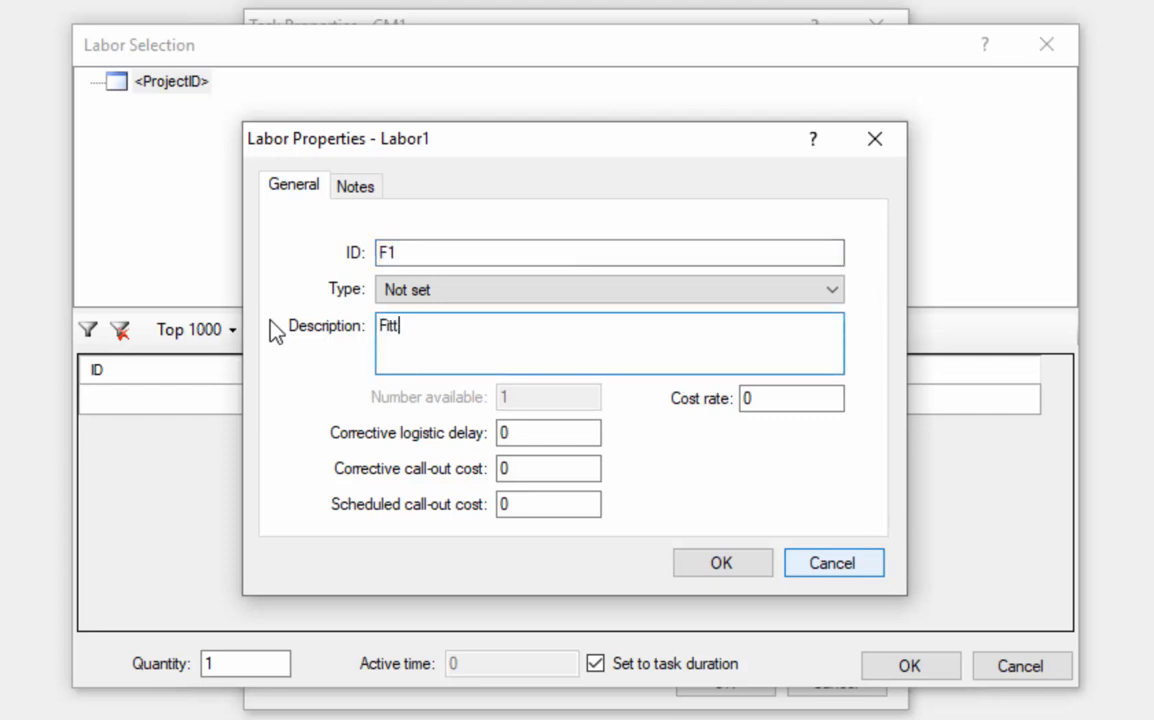
text(er - Specialized)
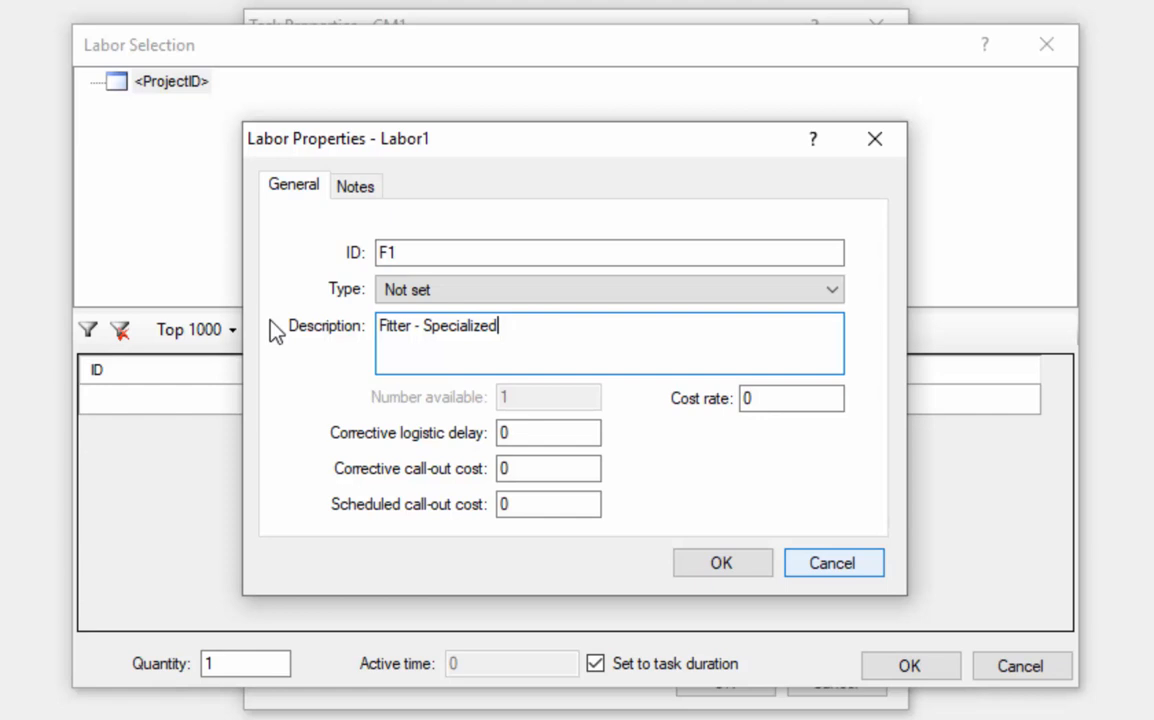
- Set the labor's corrective logistic delay to 8, both call-out costs to 100 and cost rate to 20, and assign it to the task
double_click(523, 438)
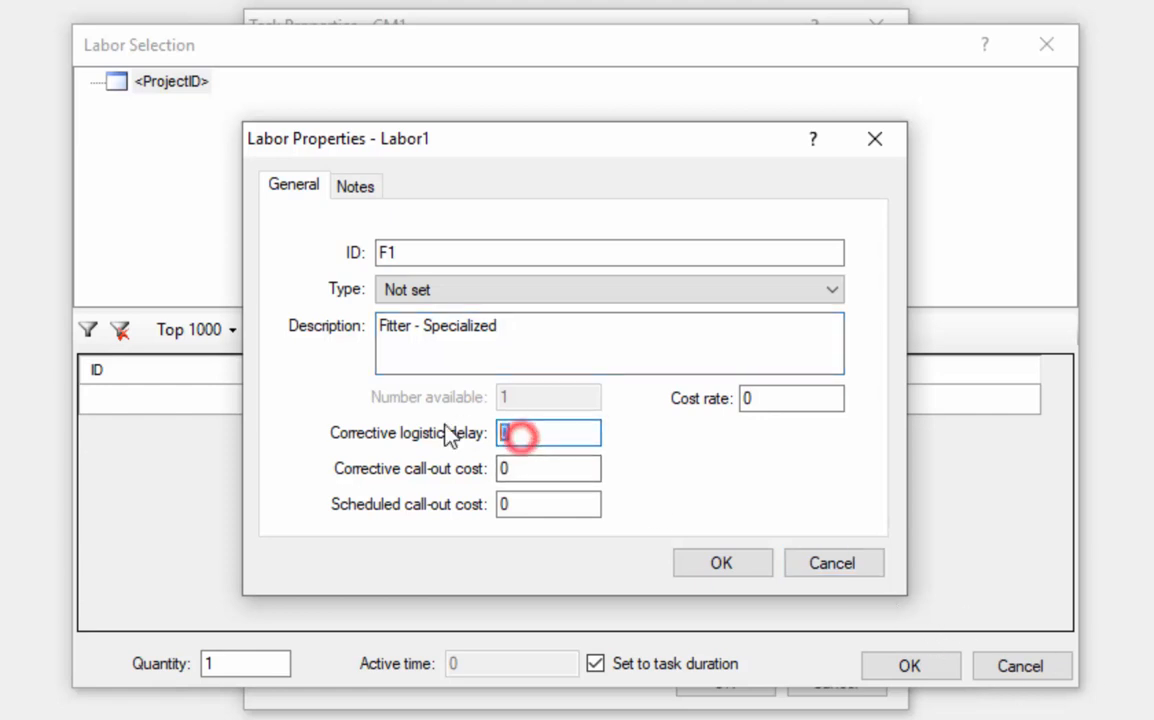
text(8)
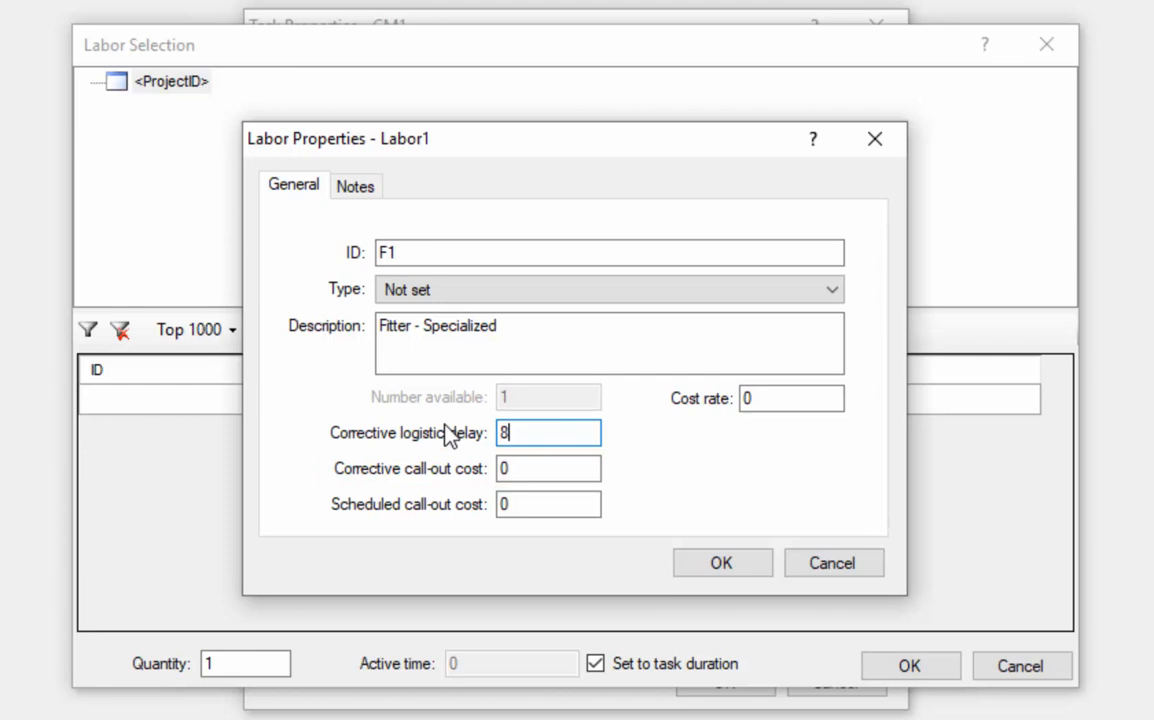
click(533, 471)
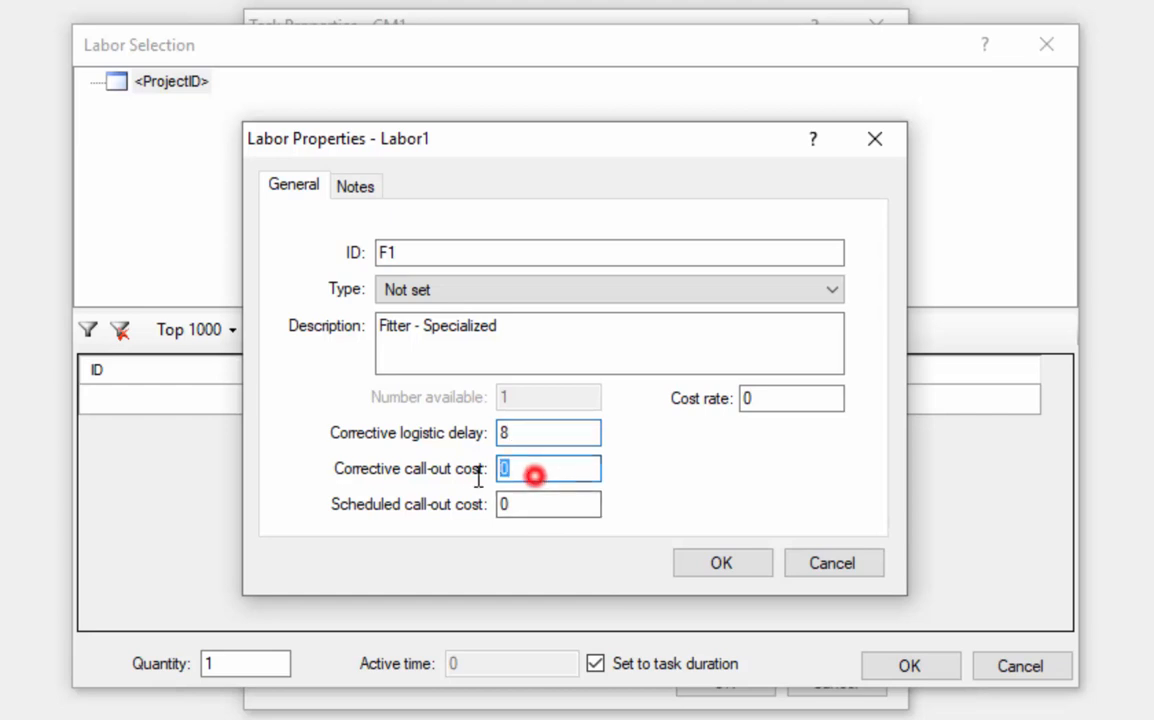
text(100)
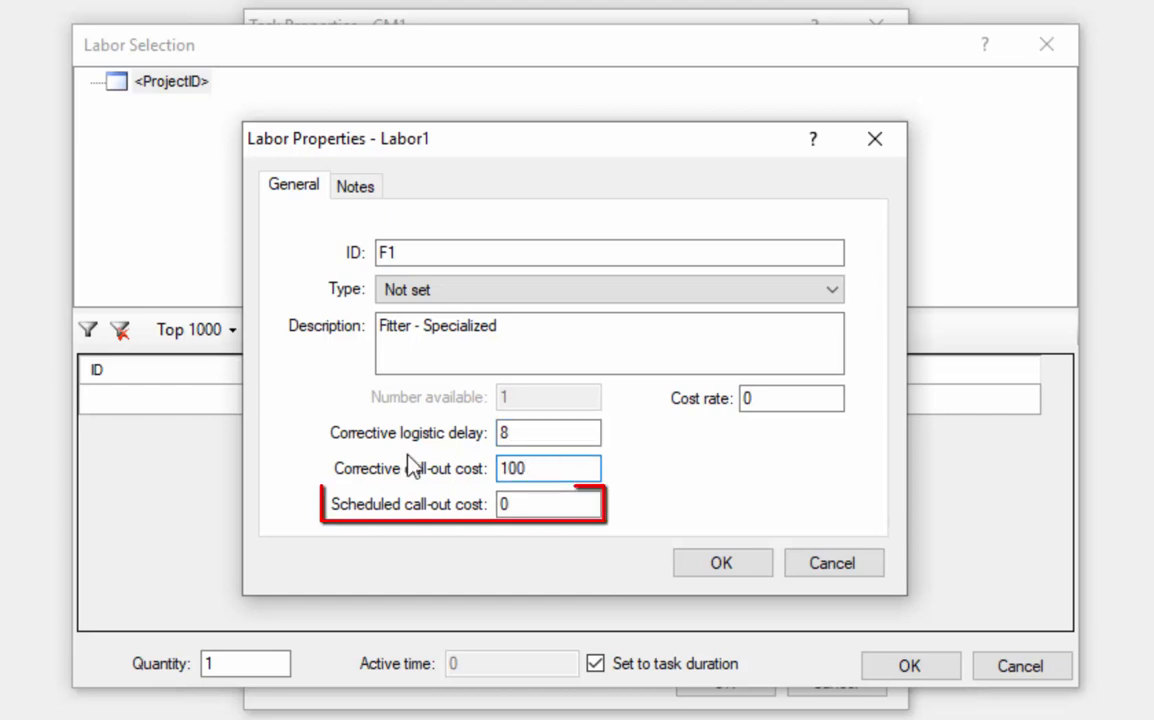
double_click(522, 504)
text(100)
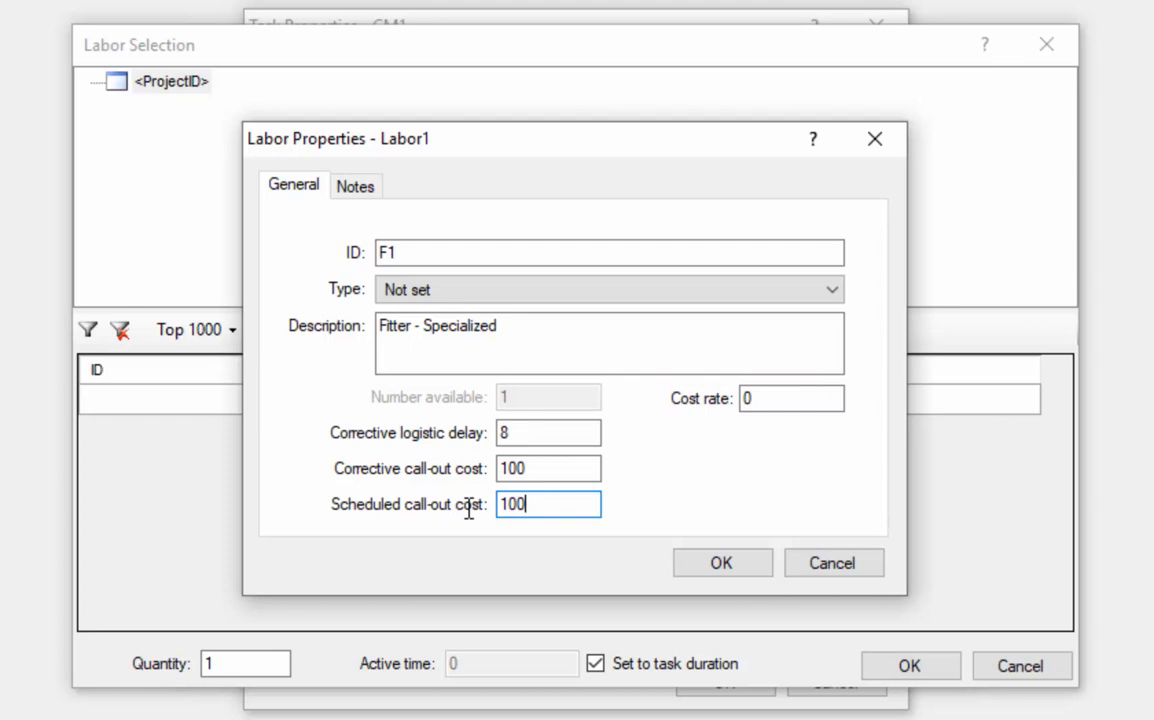
double_click(800, 398)
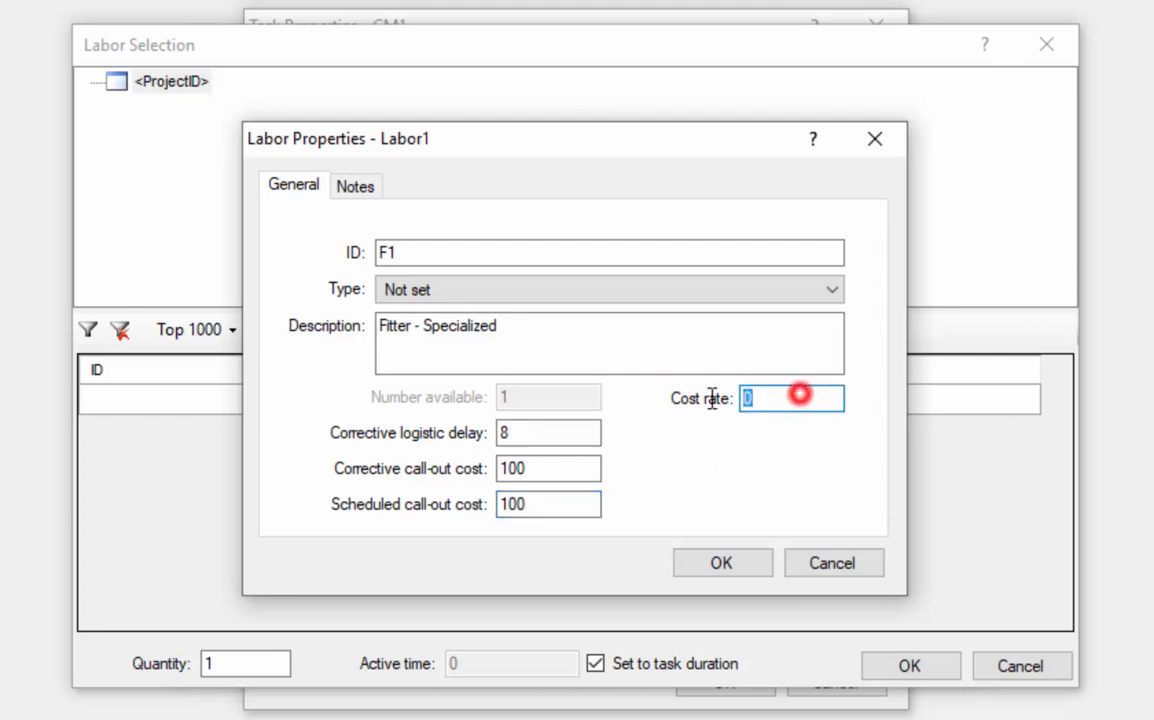
text(20)
click(710, 568)
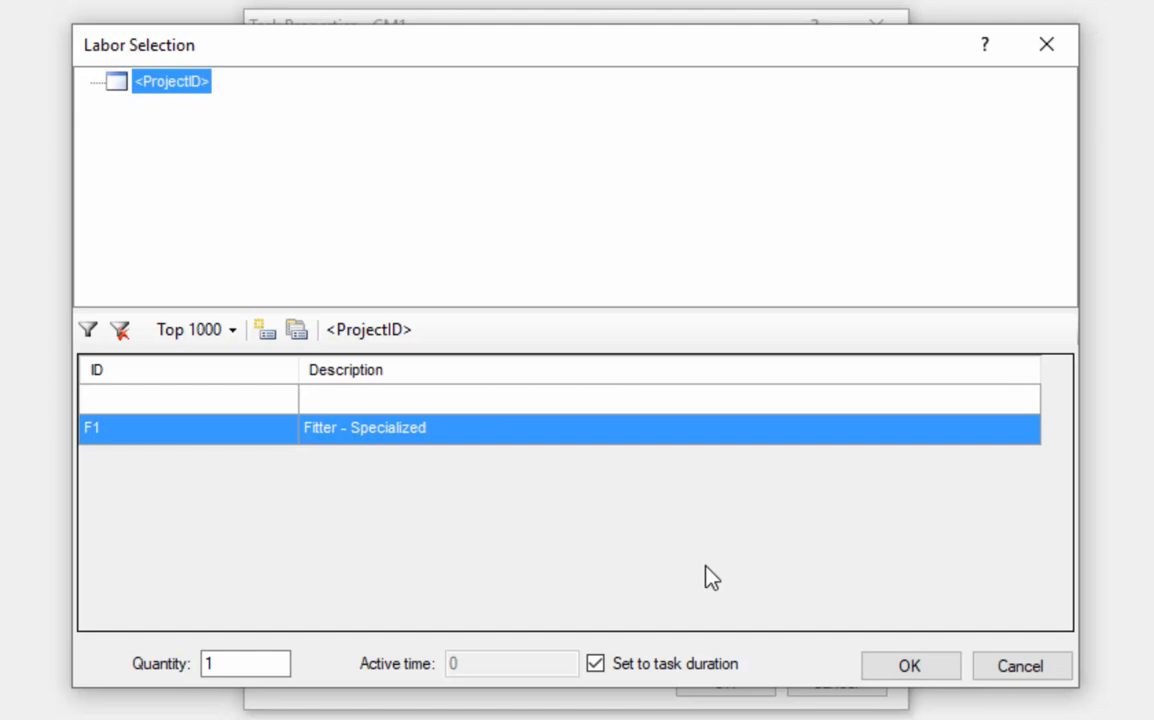
click(907, 680)
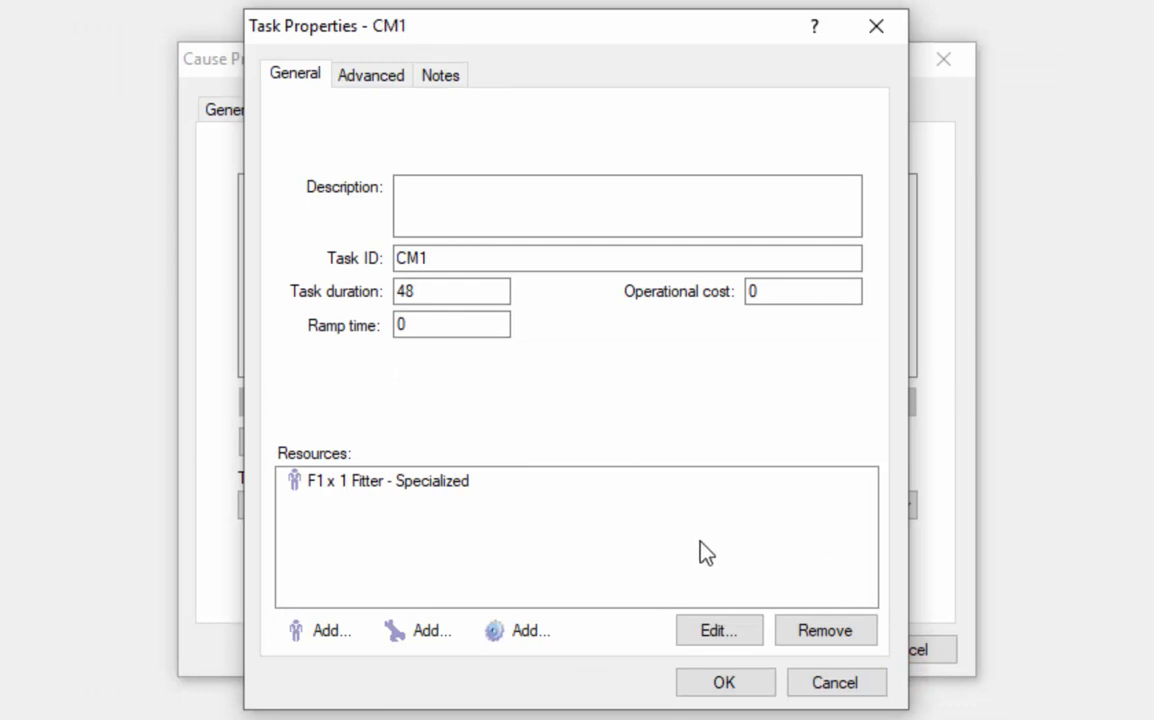
click(405, 638)
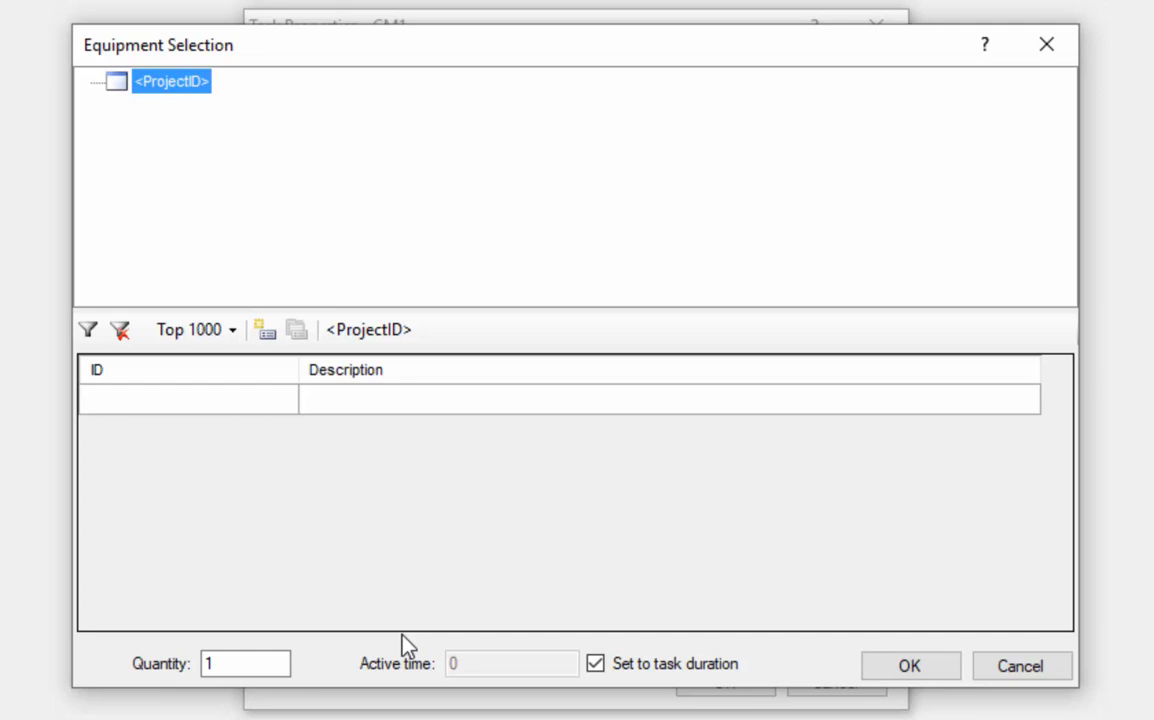
click(260, 340)
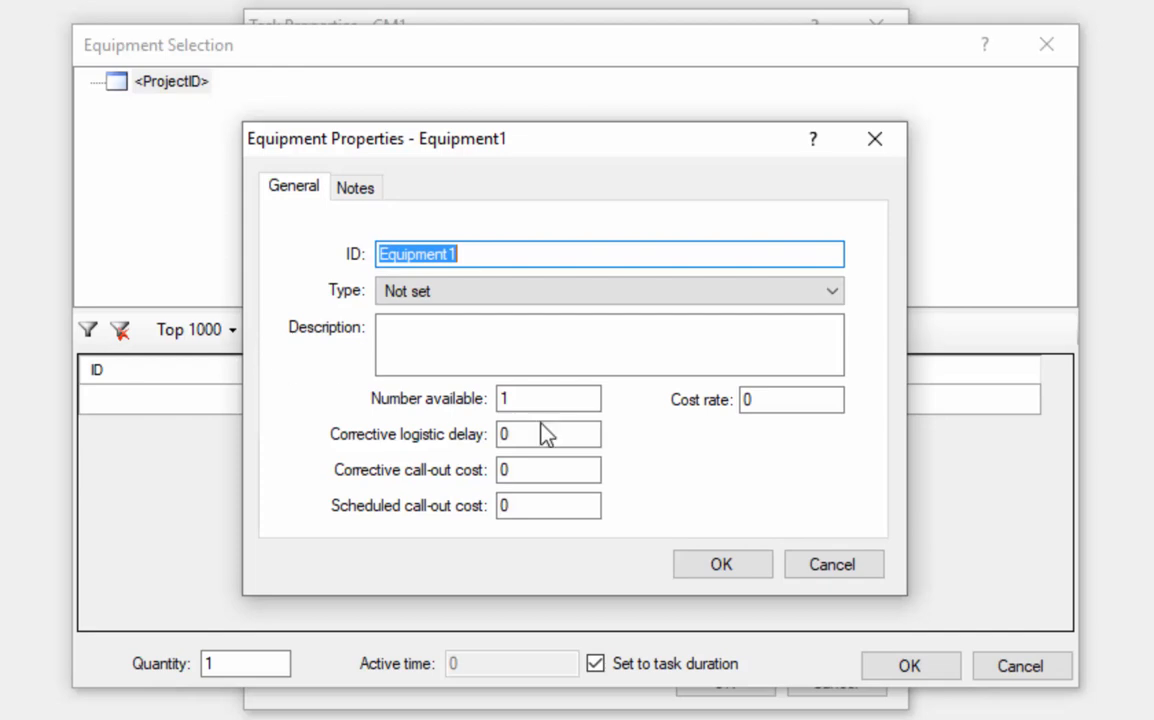
click(847, 562)
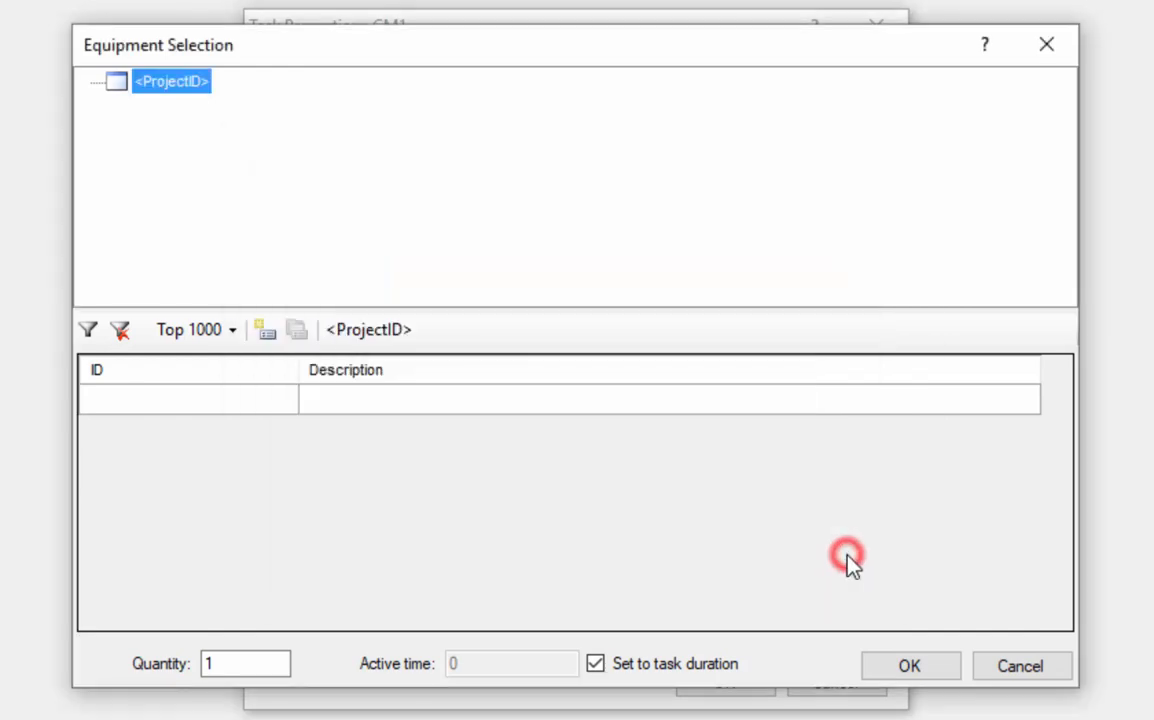
click(1012, 668)
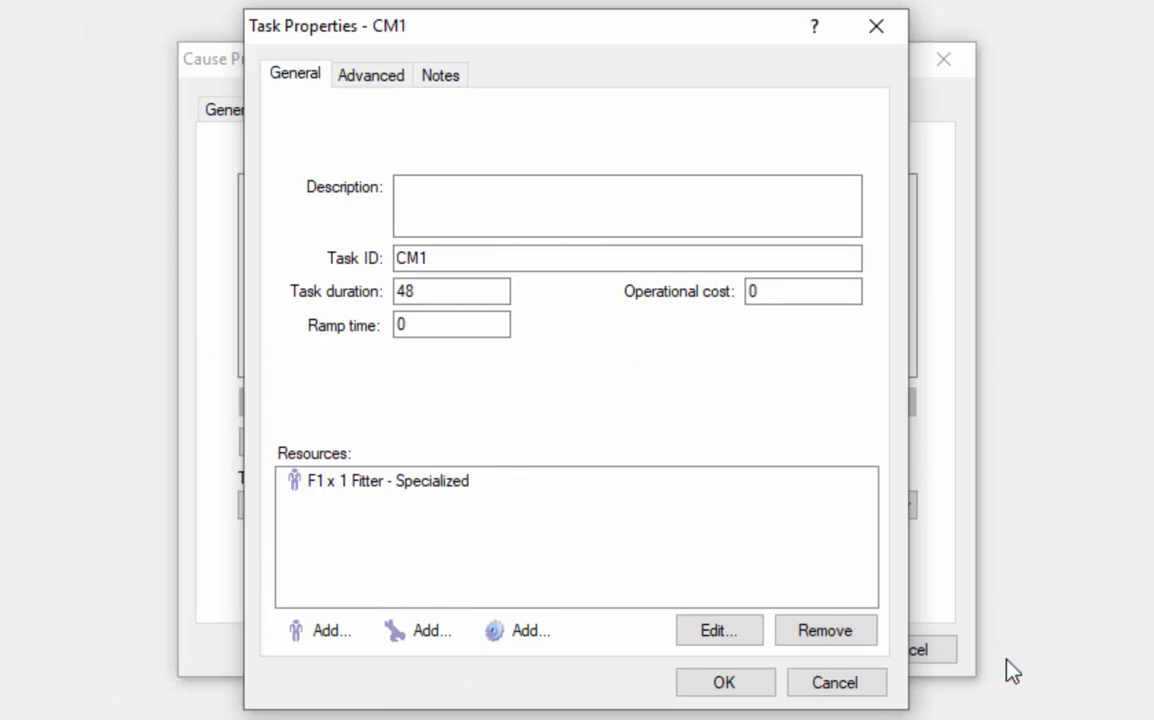
- Create a new spare for the CM1 task with ID DSA, description "Drive shaft assembly" and unit cost 4000
click(499, 632)
click(829, 498)
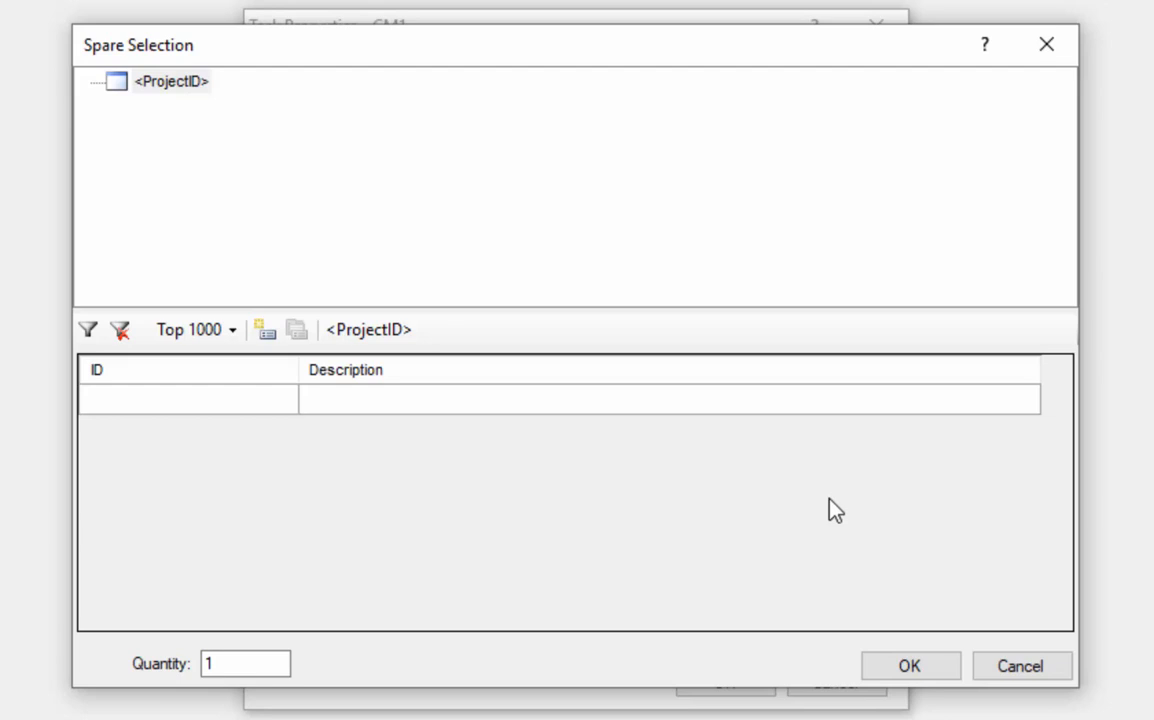
click(268, 332)
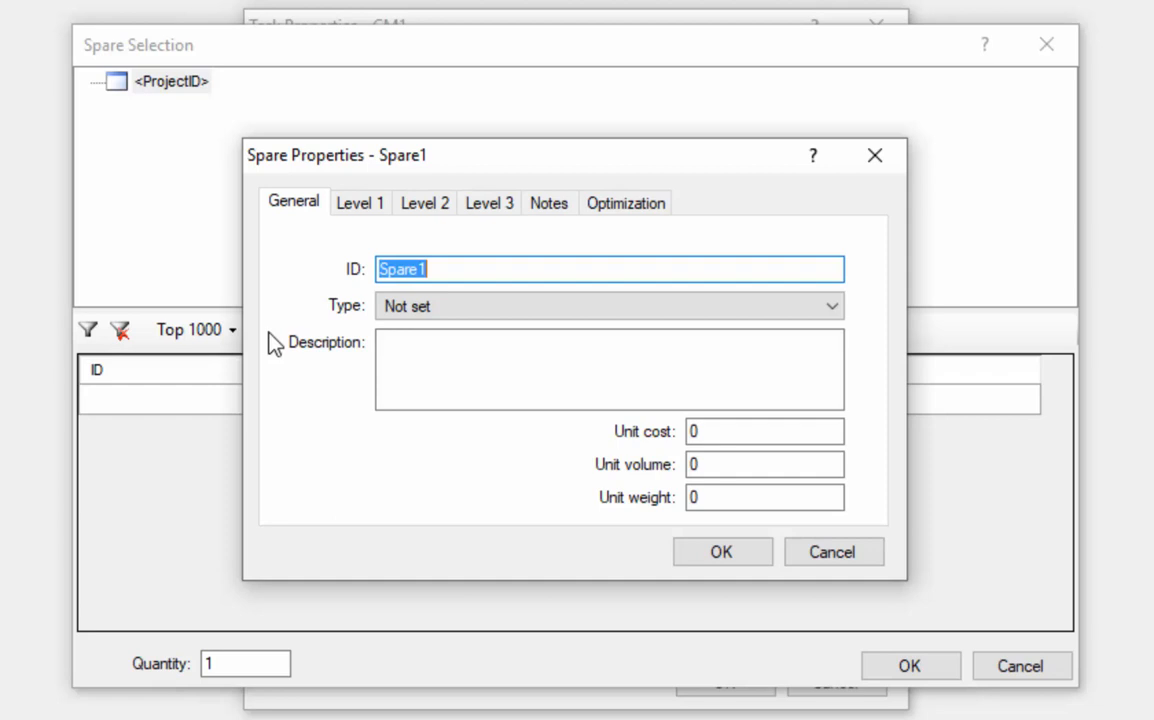
text(DSA)
key(Tab)
text(D)
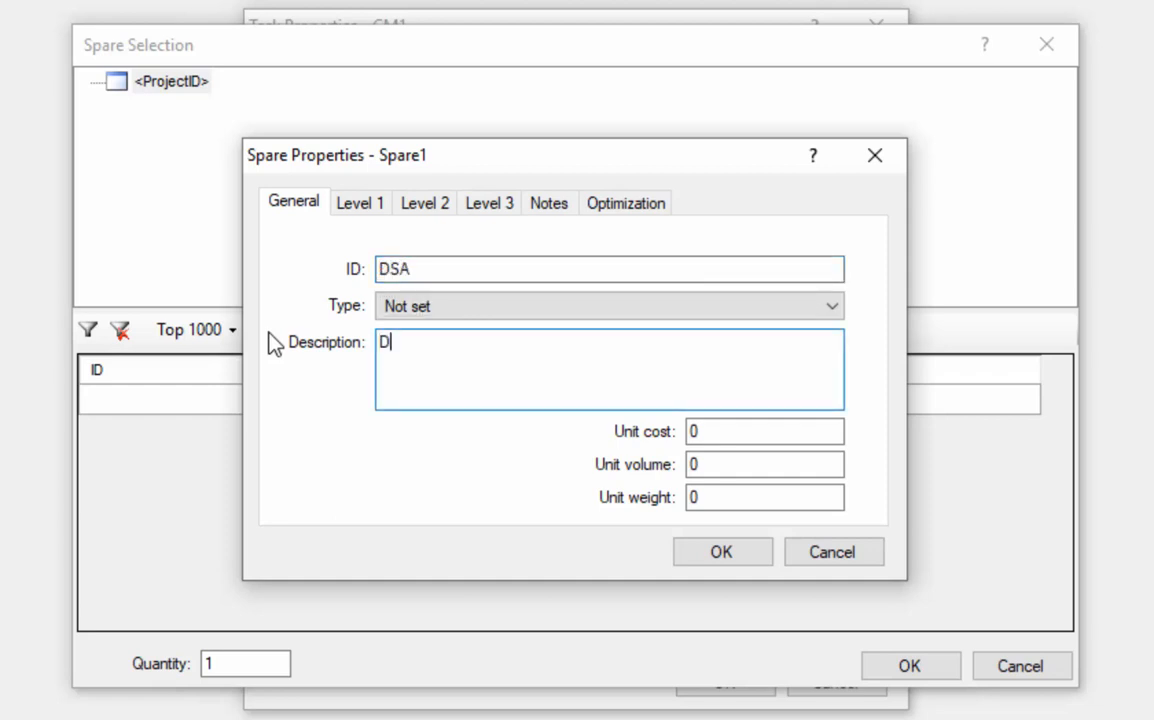
text(rive shaft )
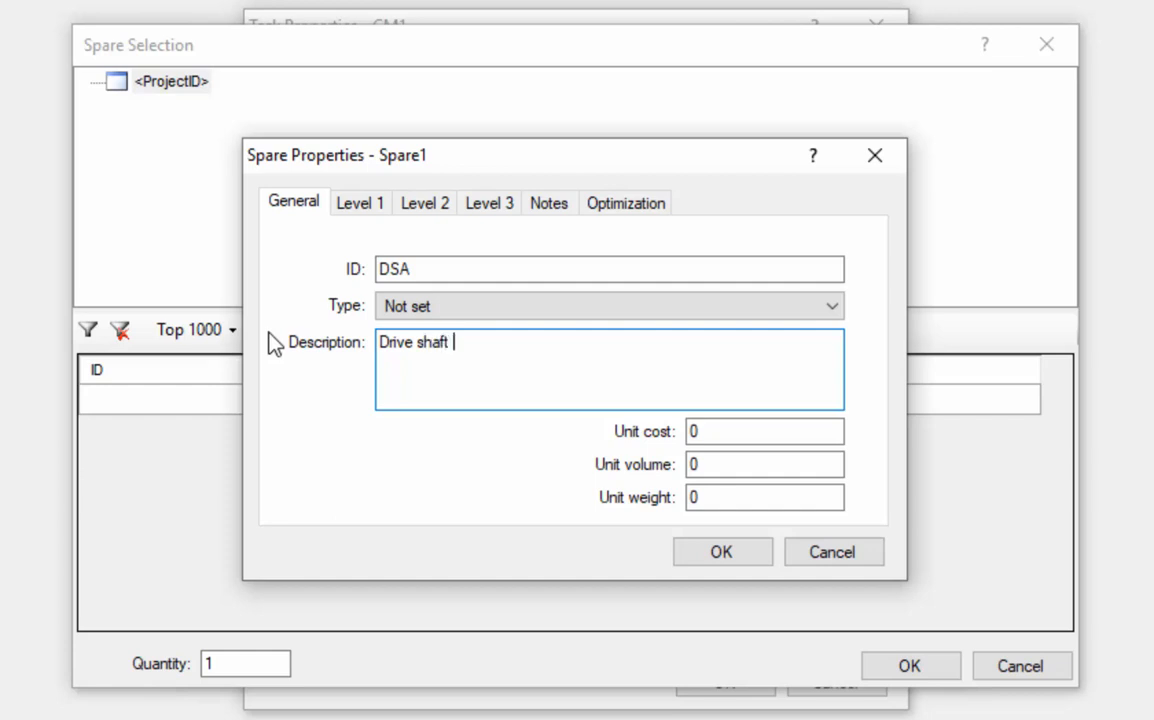
text(assembly)
click(742, 428)
double_click(710, 431)
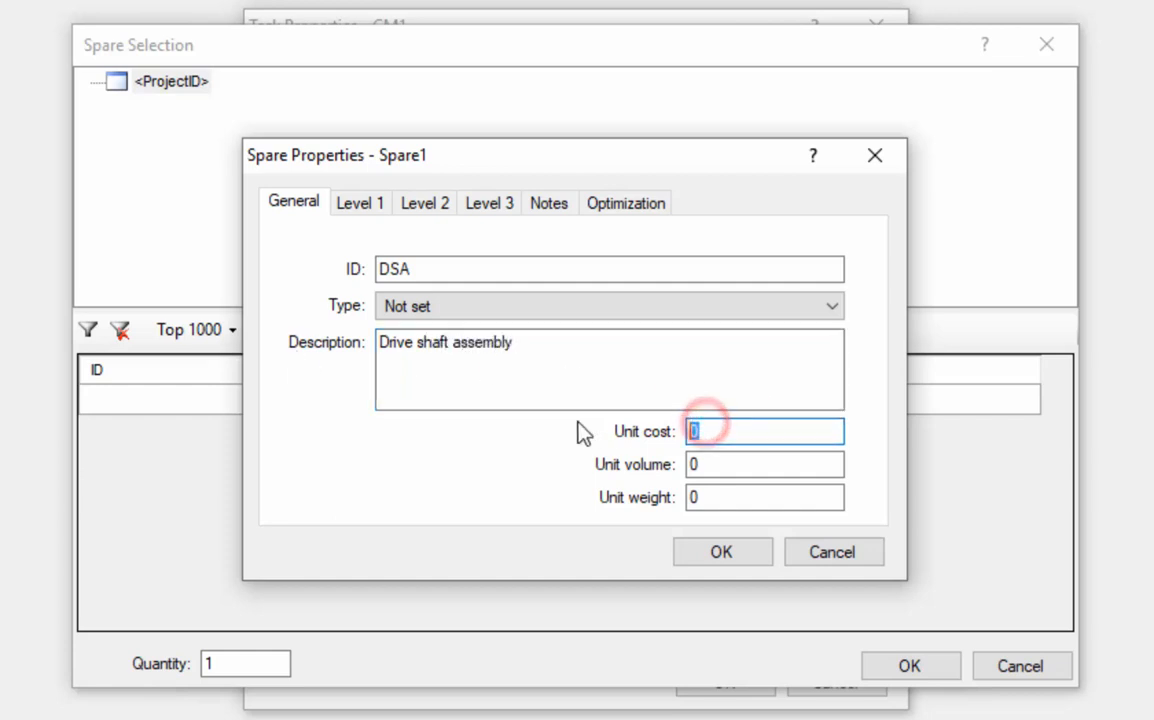
text(4000)
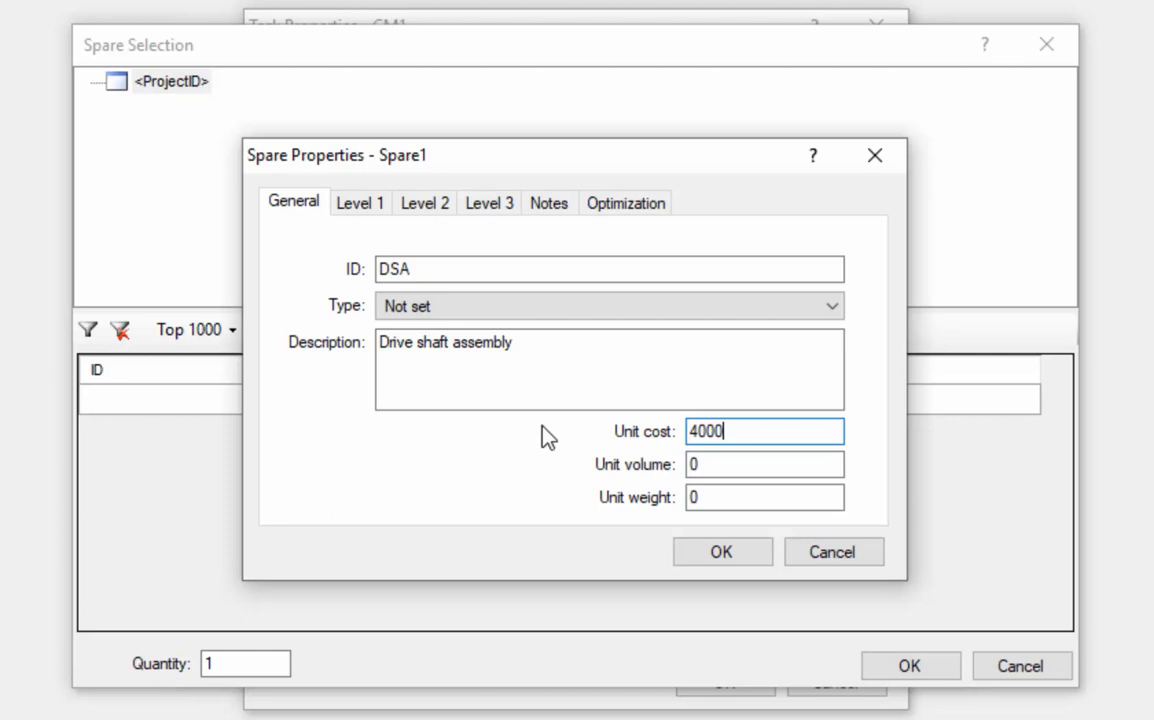
- Set the spare's Level 1 storage cost rate per unit to 1 and its logistic delay time to 48
click(362, 203)
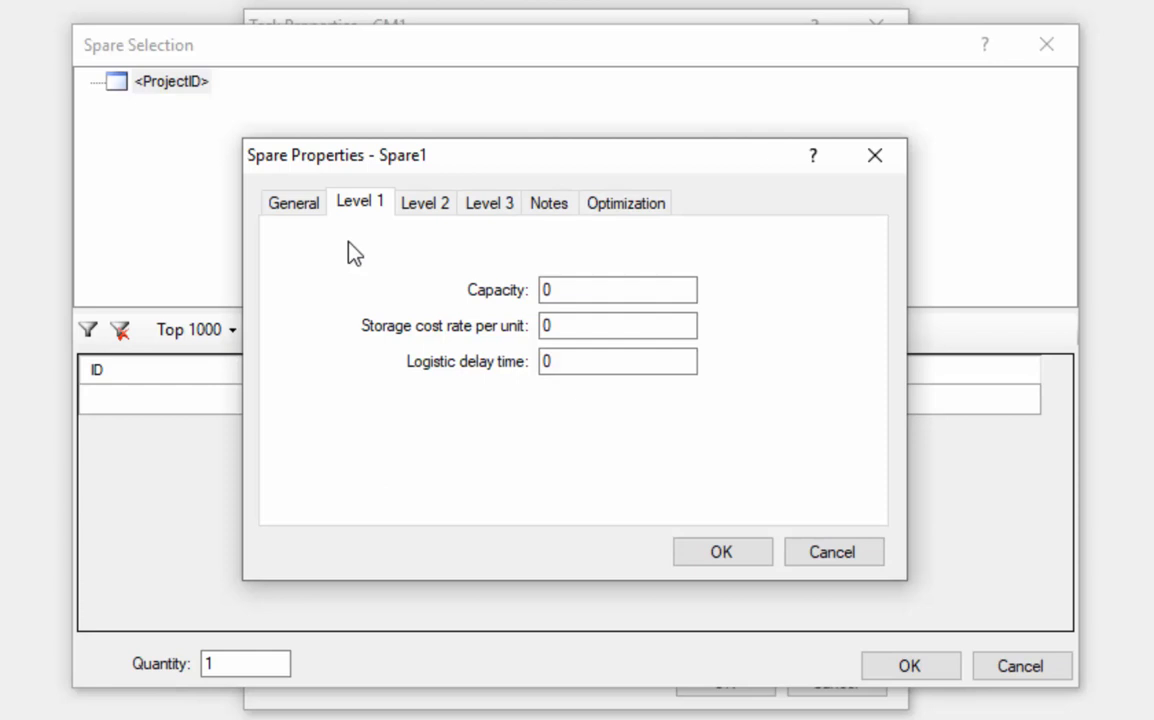
click(592, 331)
double_click(592, 331)
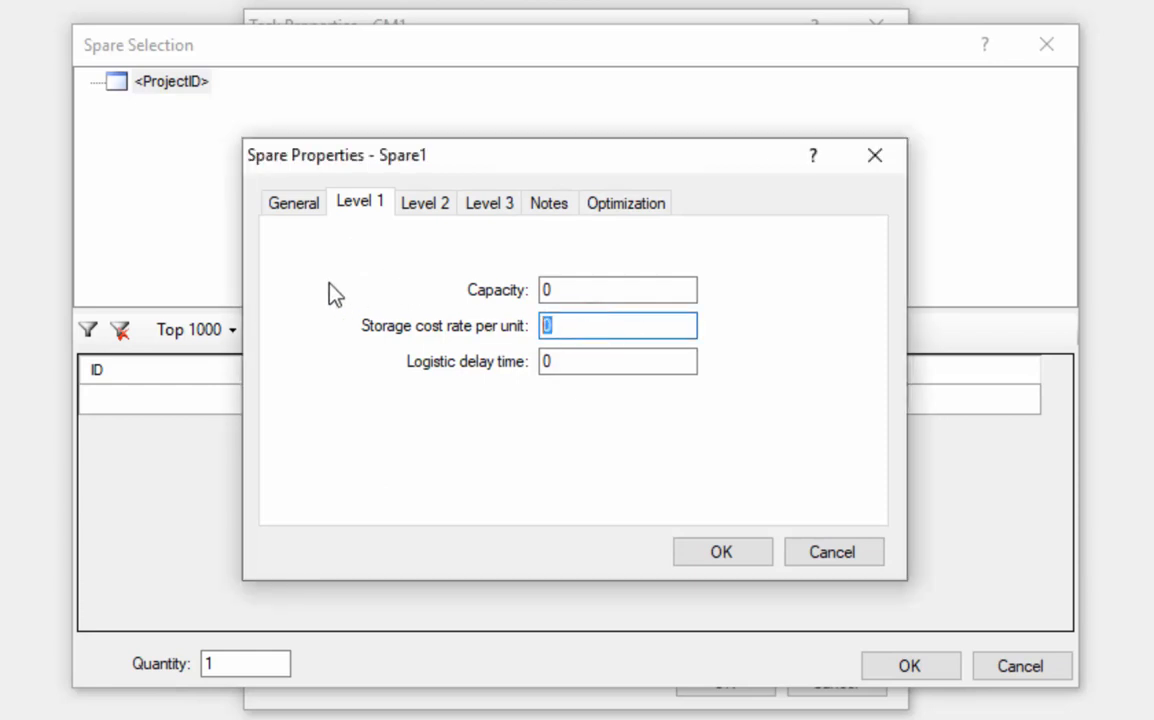
text(1)
double_click(600, 358)
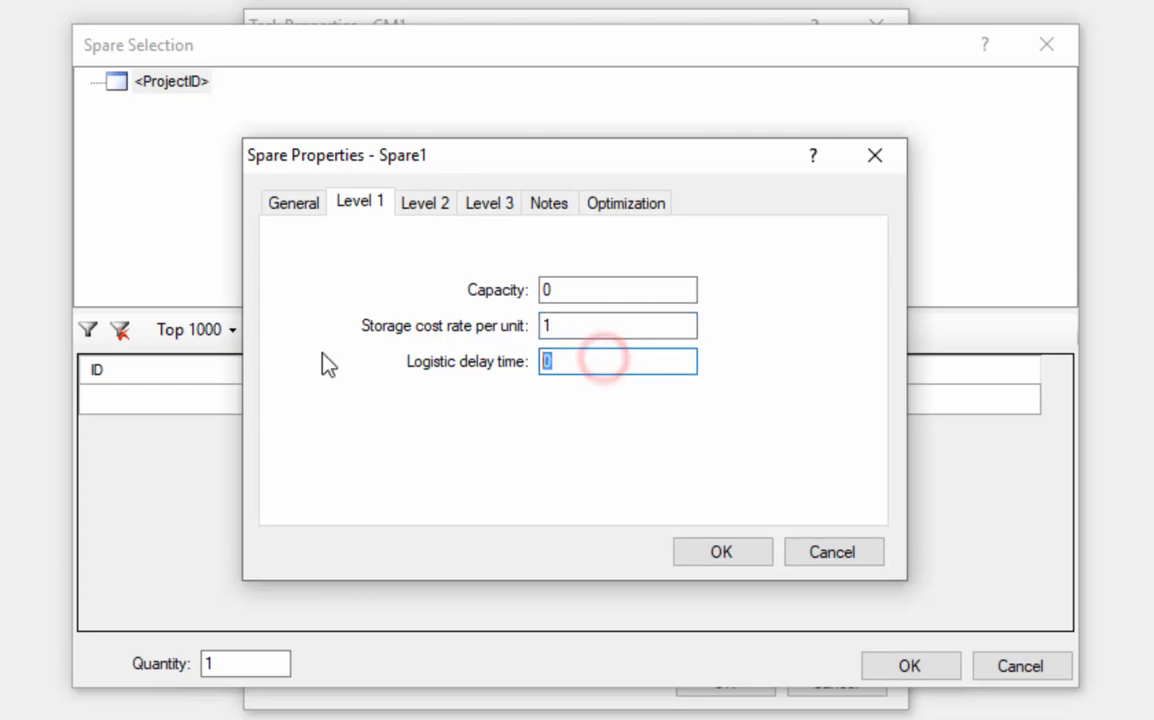
text(48)
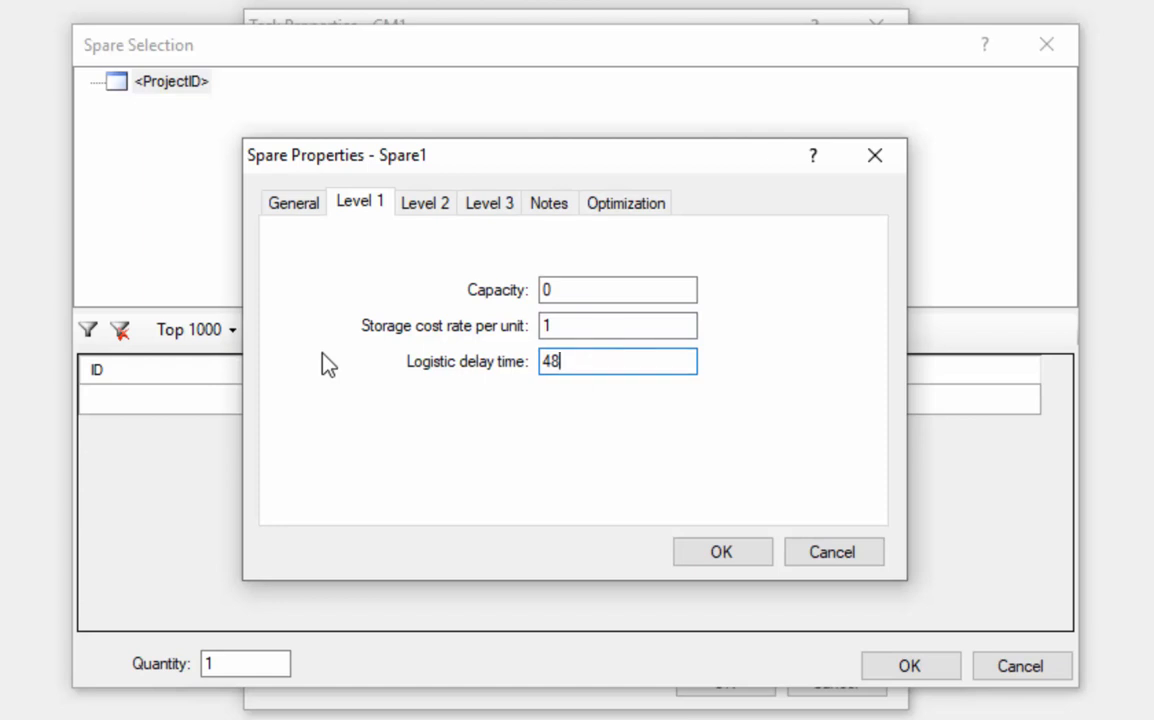
- Set the spare's Level 2 storage cost rate per unit to 0.1 and its logistic delay time to 96
click(428, 206)
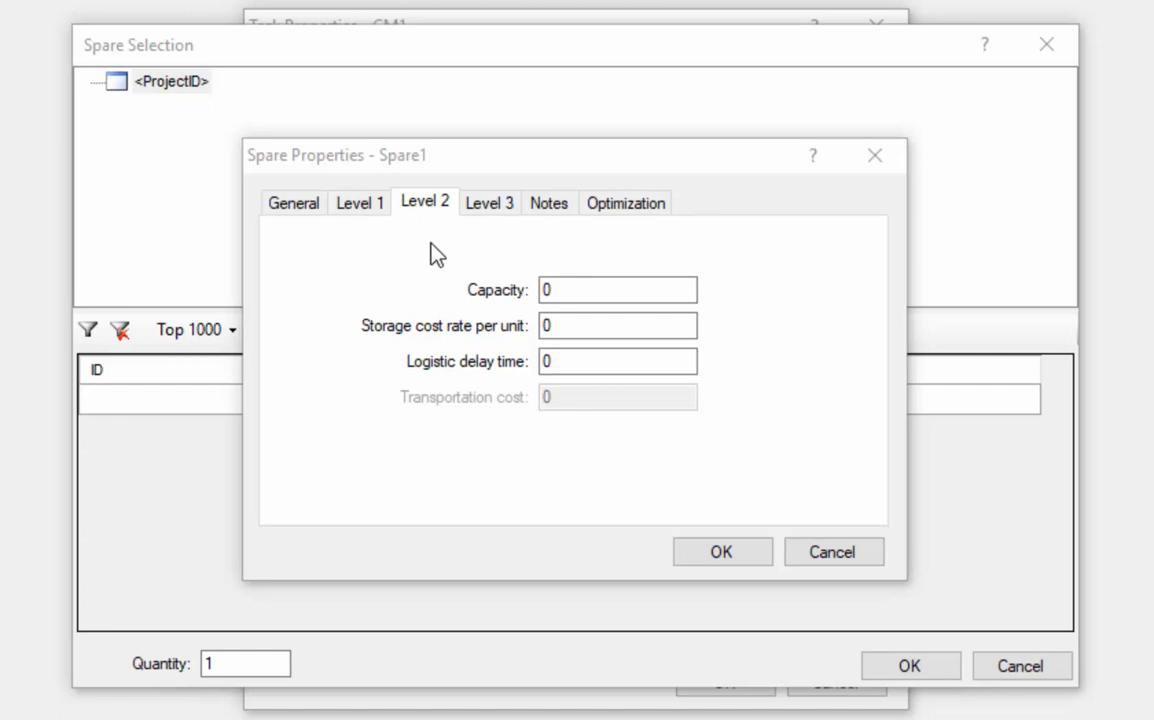
click(612, 325)
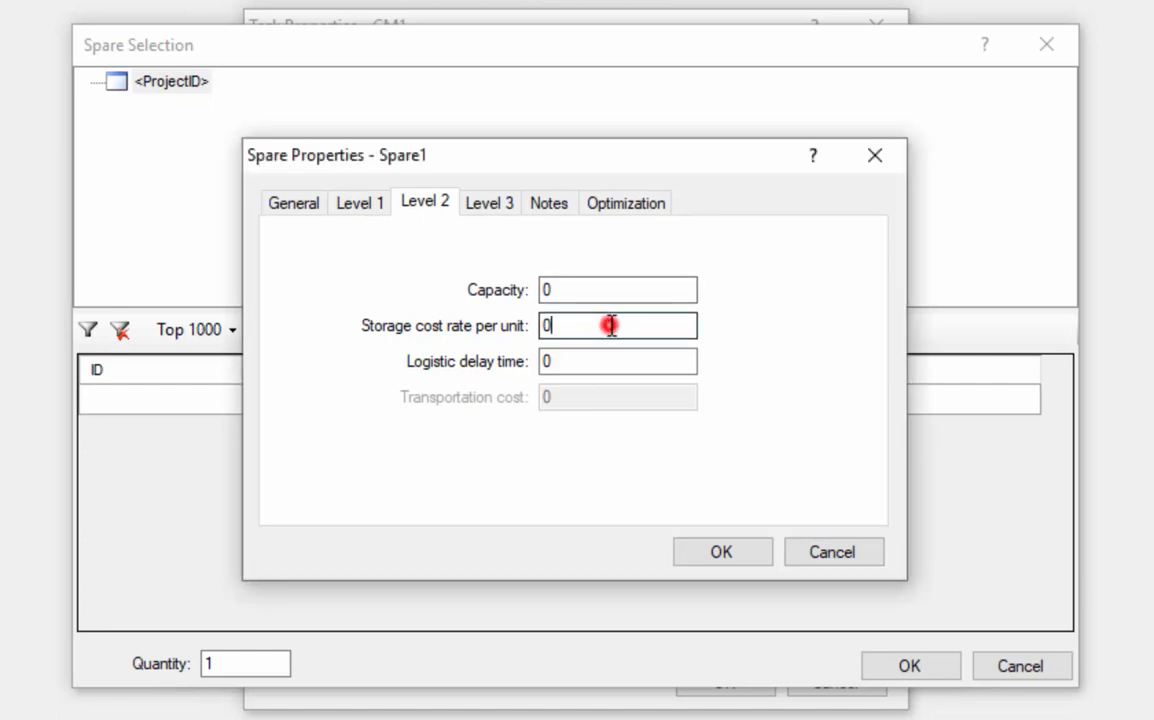
text(.1)
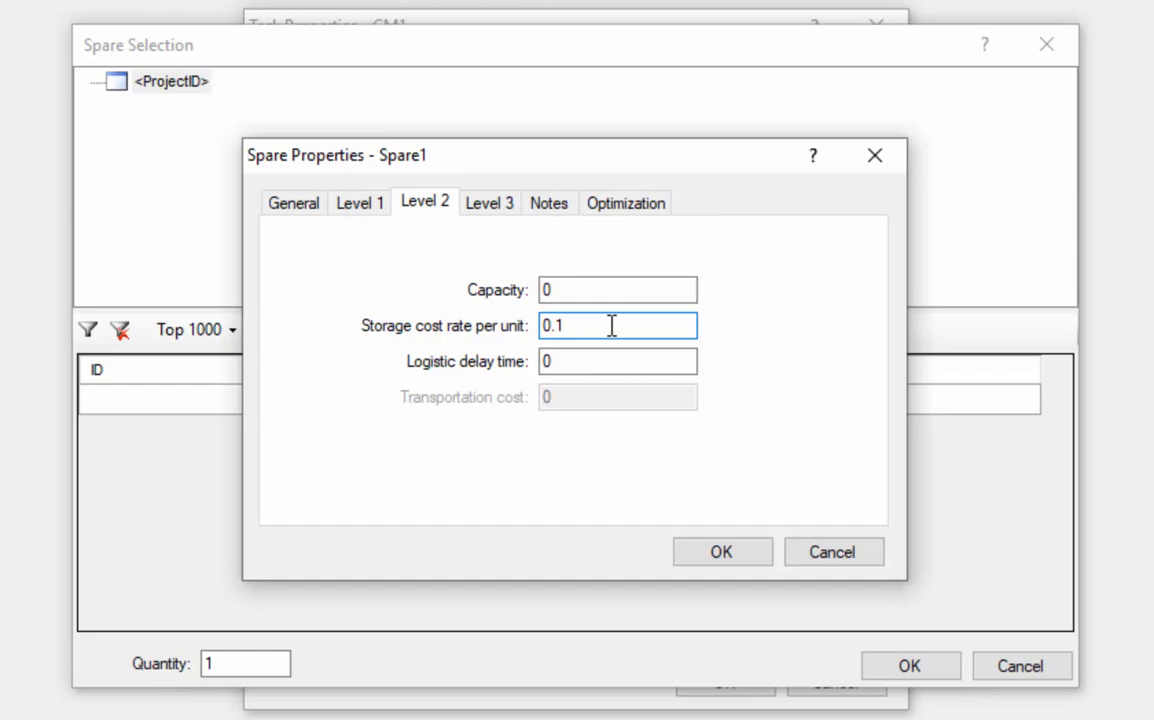
drag(621, 360, 513, 362)
text(96)
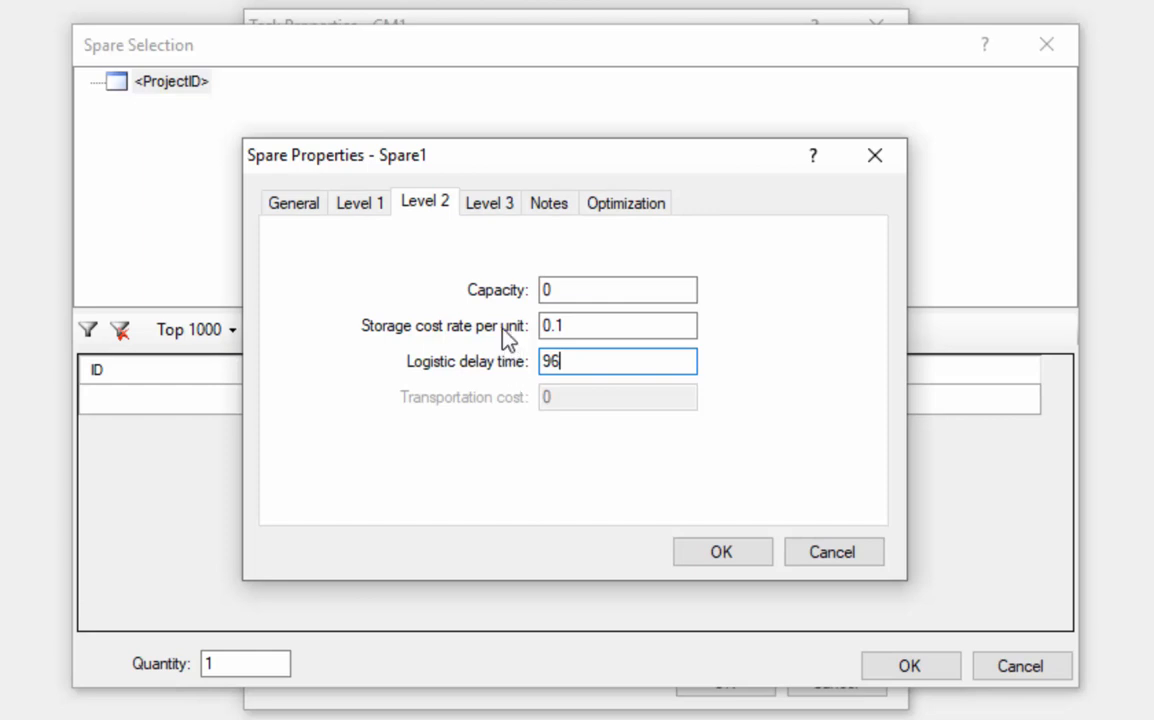
- Set the spare's Level 3 logistic delay time to 480 and assign the drive shaft assembly to the CM1 task
click(489, 203)
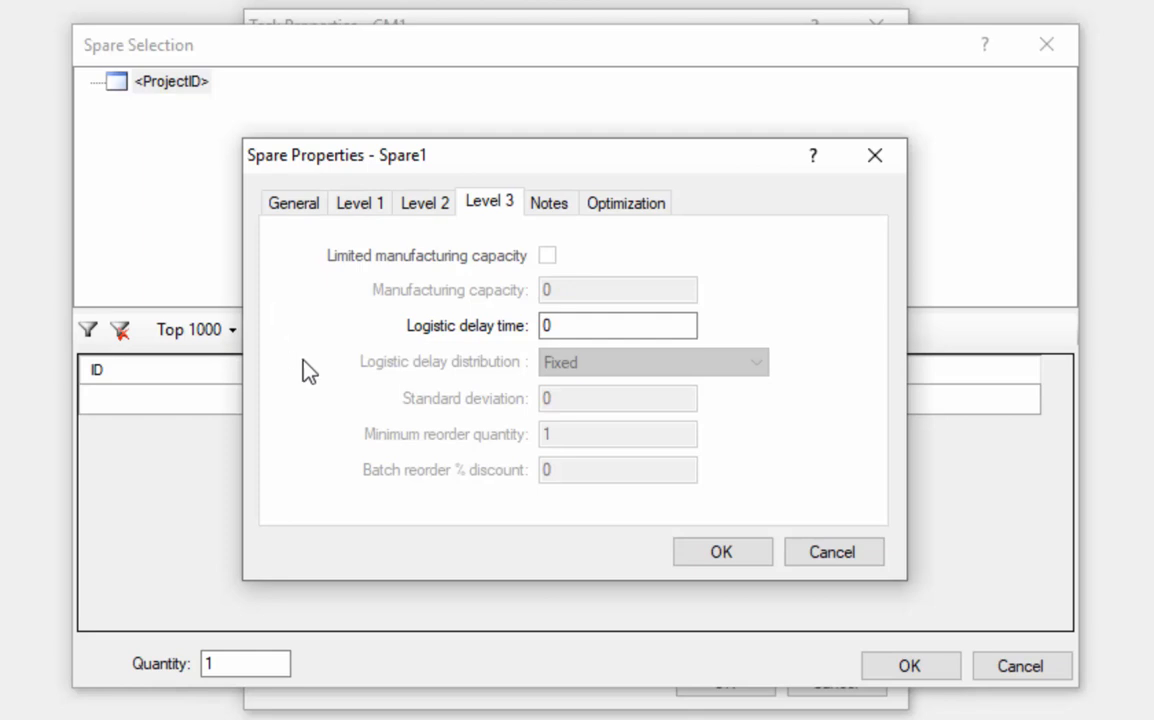
double_click(597, 322)
text(480)
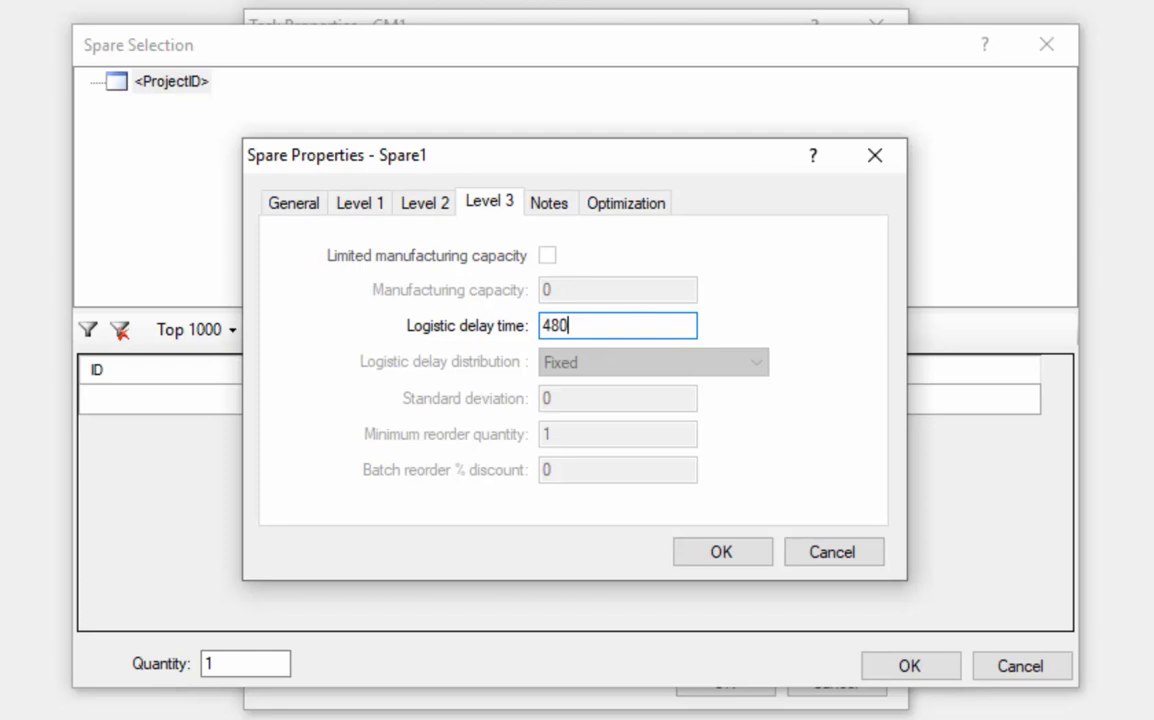
click(722, 555)
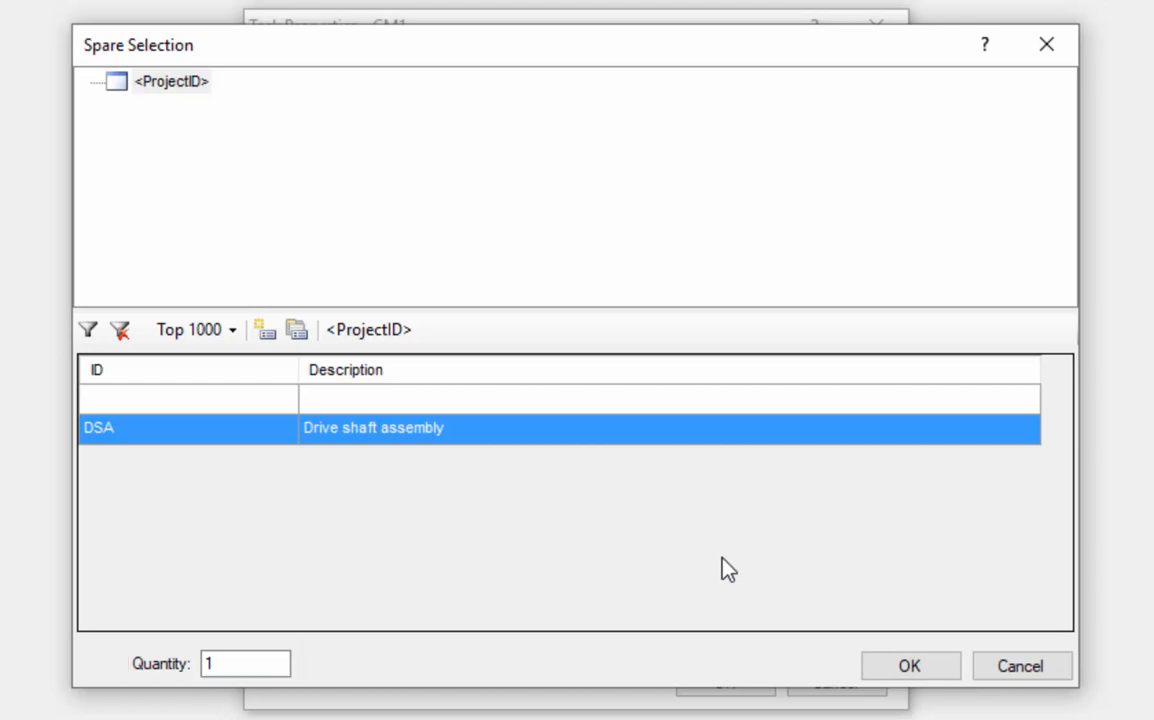
click(918, 670)
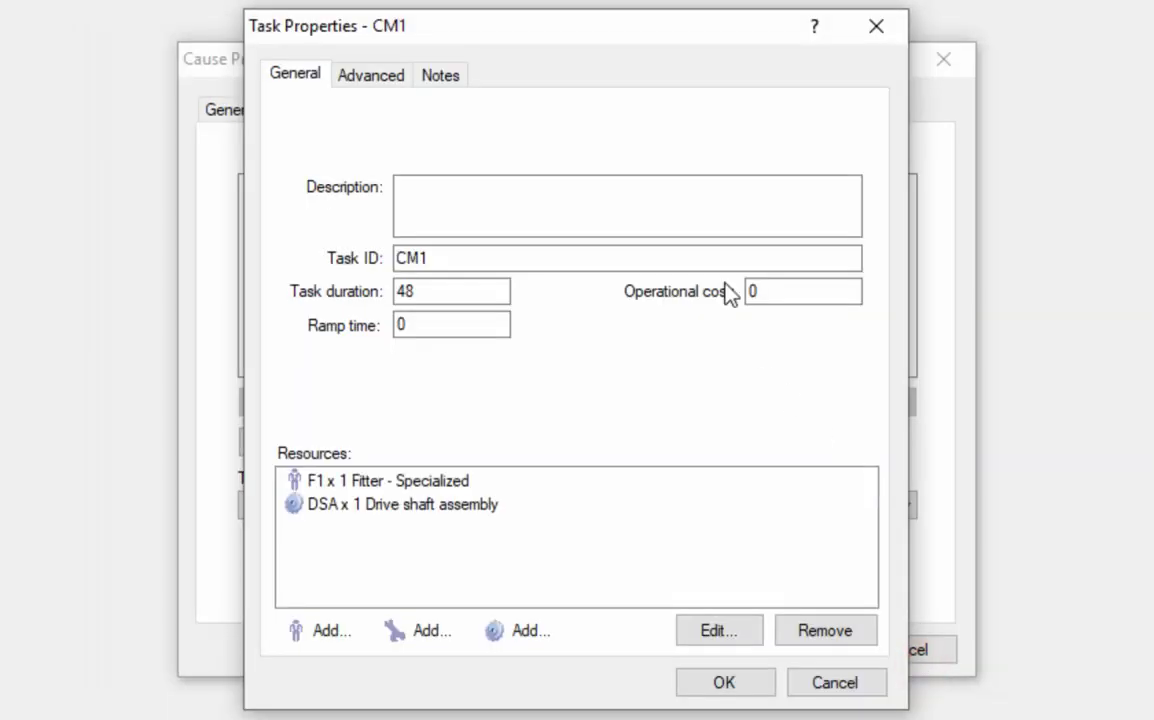
- Set the CM1 task's condition after repair to Intermediate, review the duration distribution options and save the task
click(369, 78)
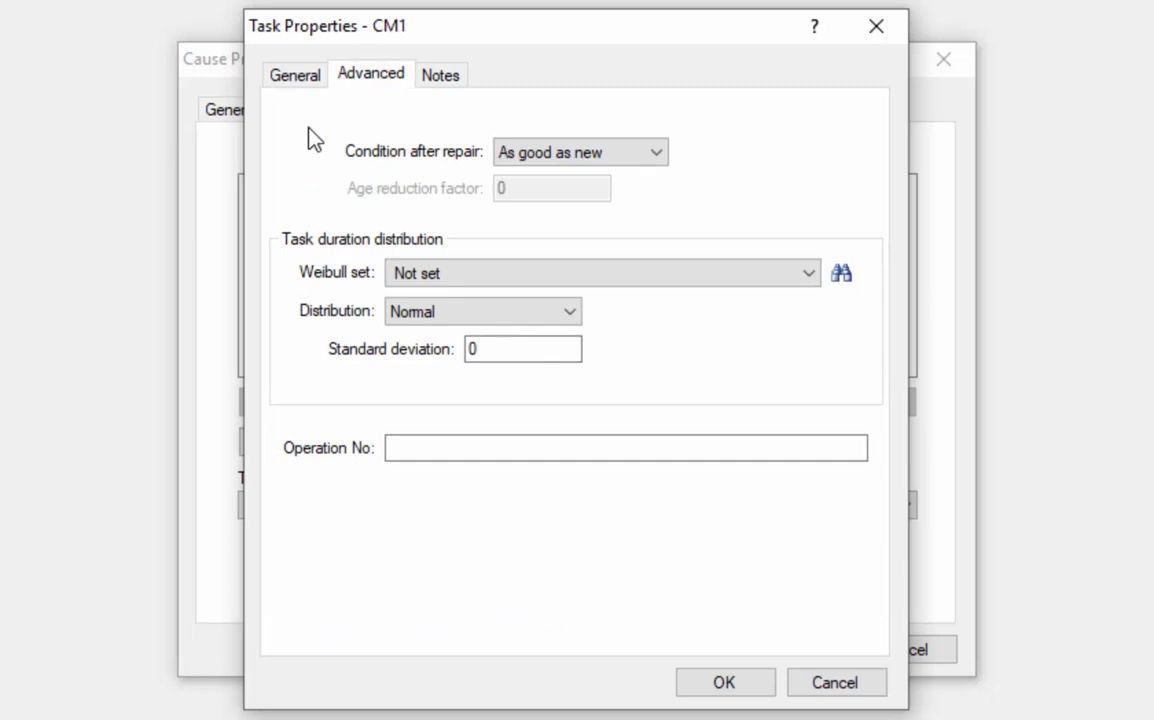
click(659, 153)
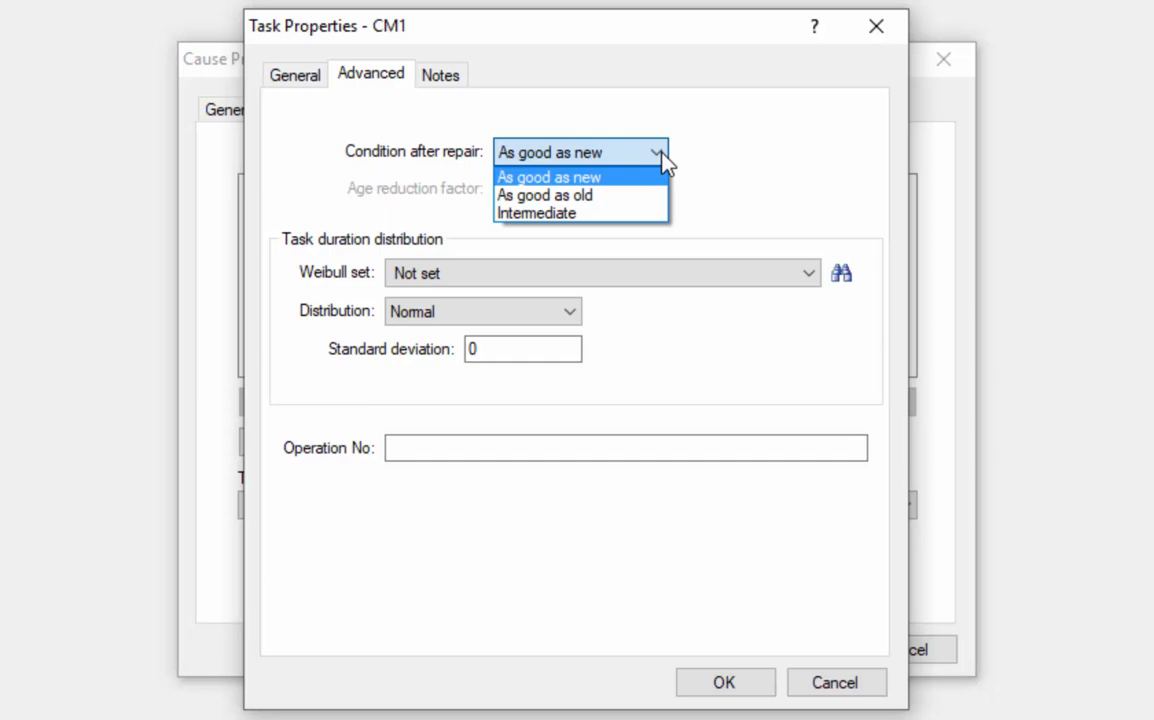
click(600, 214)
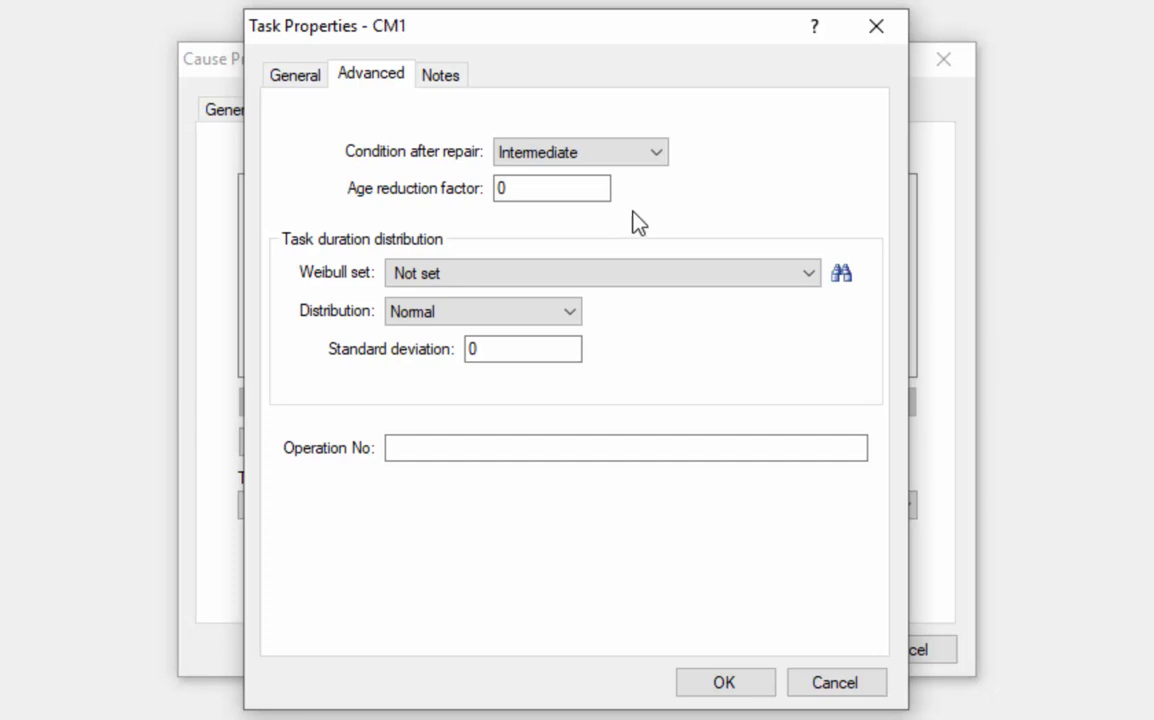
click(570, 311)
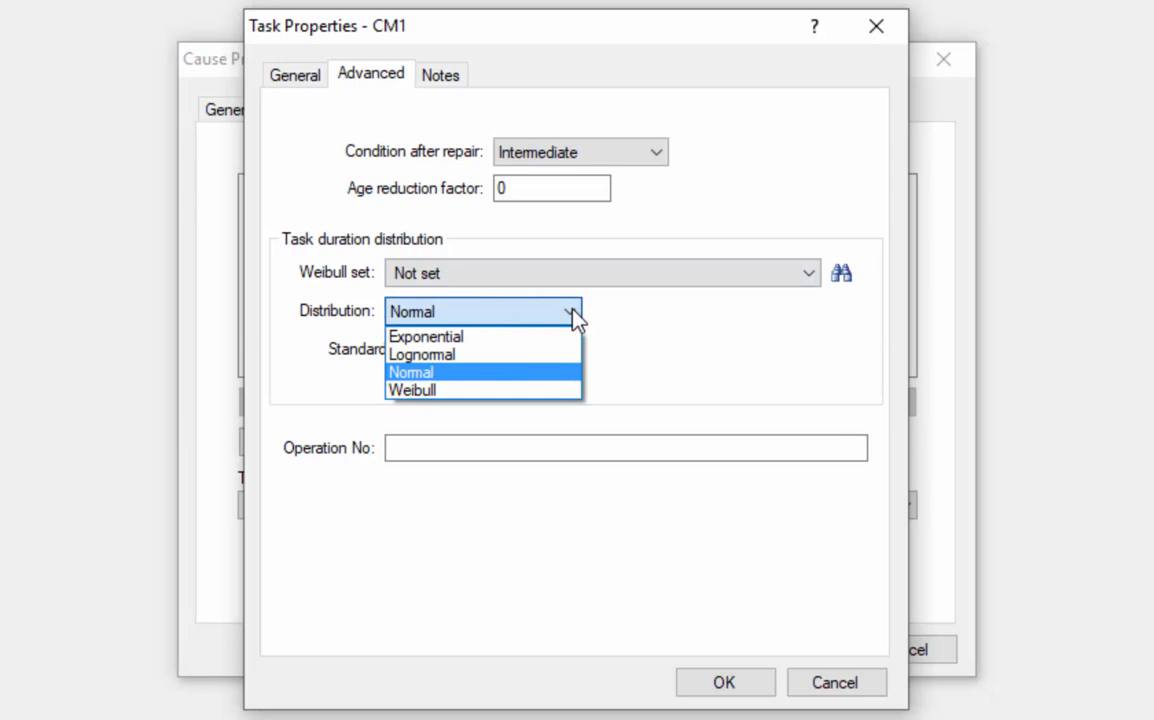
click(573, 313)
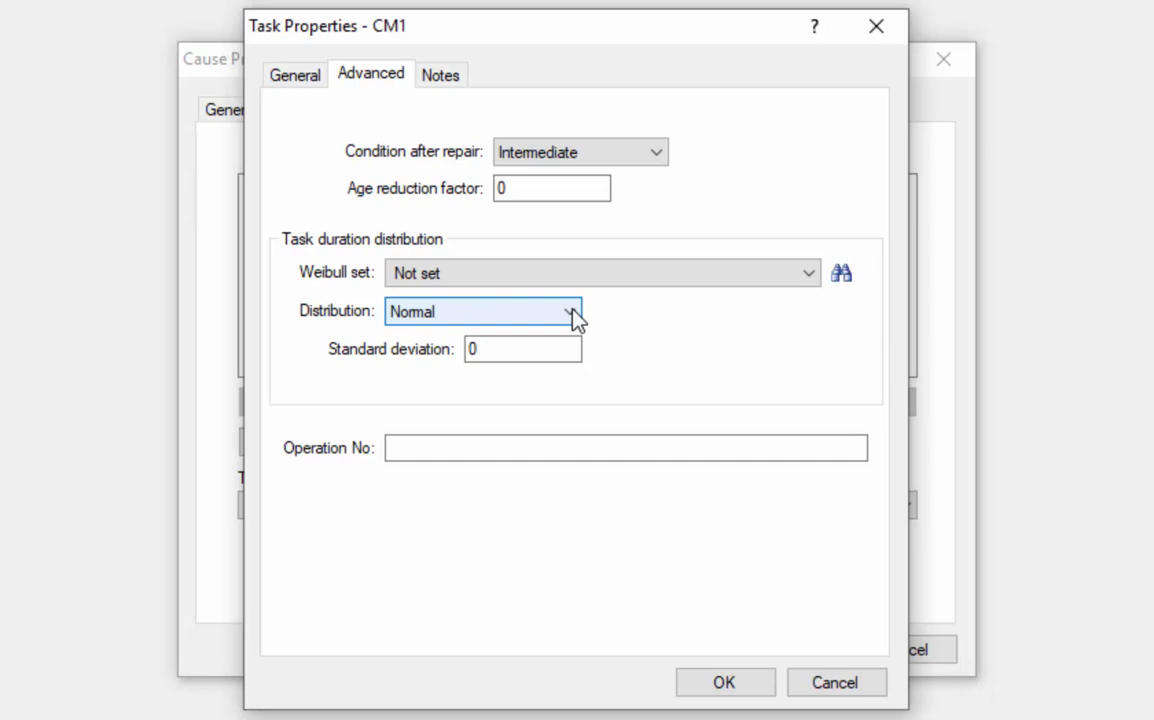
click(722, 684)
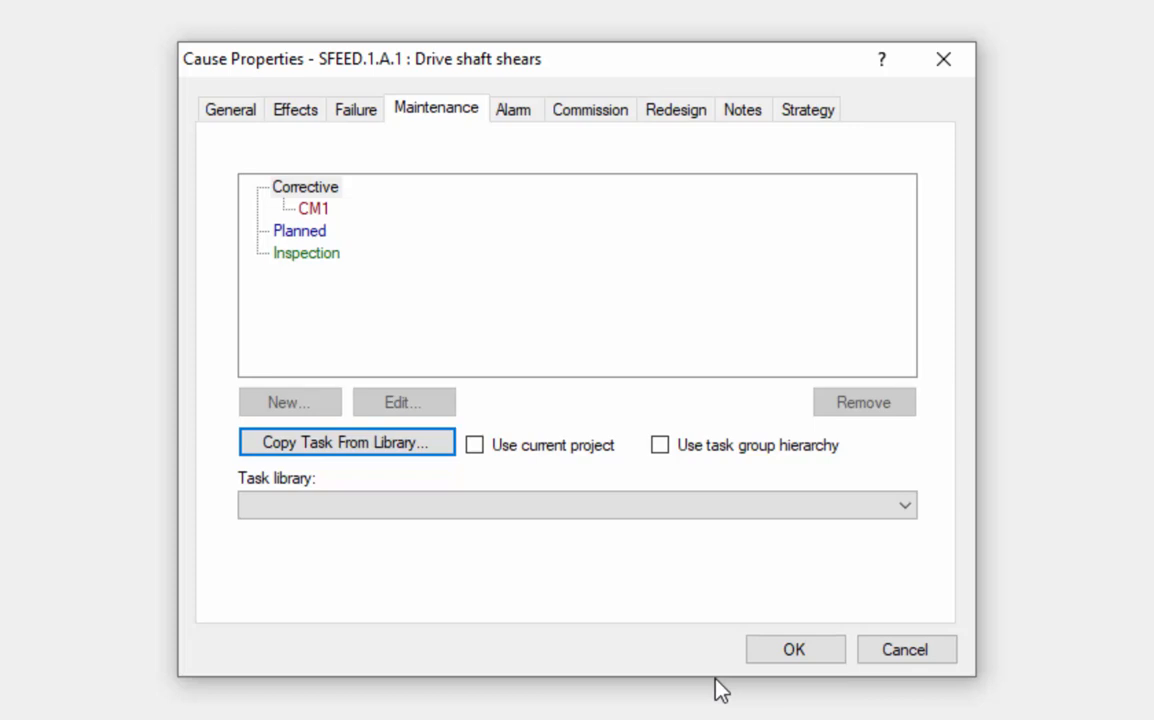
- Create a new planned maintenance task for the cause and copy the corrective task's properties and resources into it
click(295, 233)
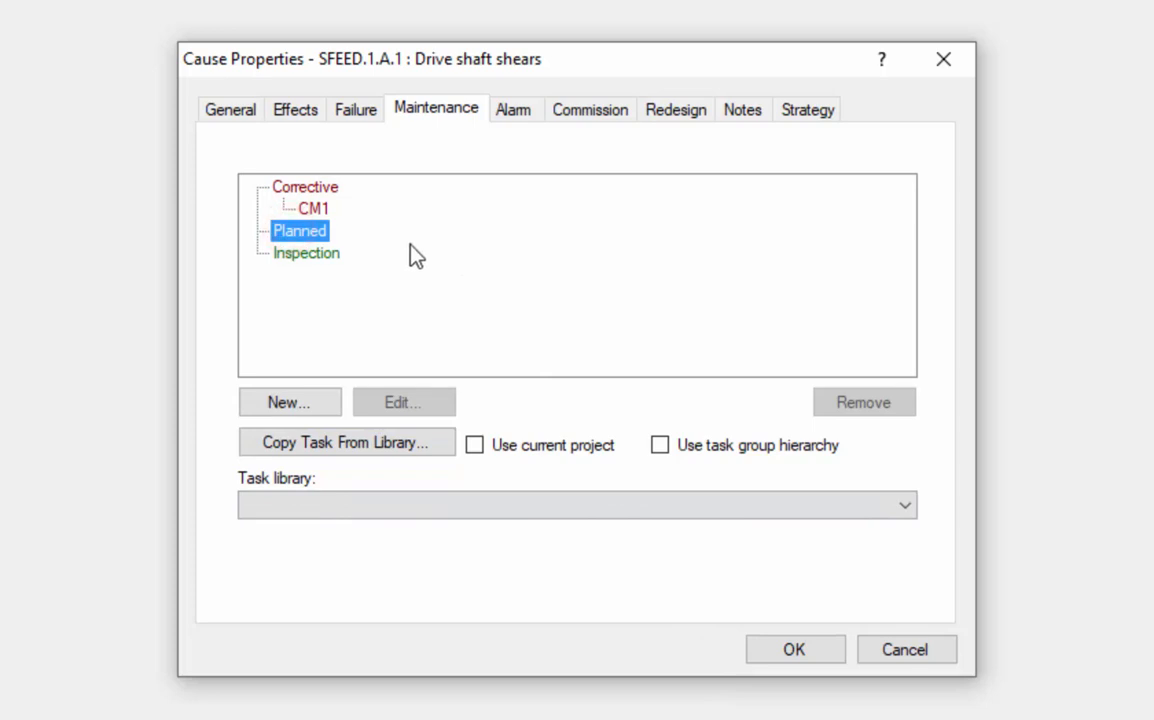
click(302, 403)
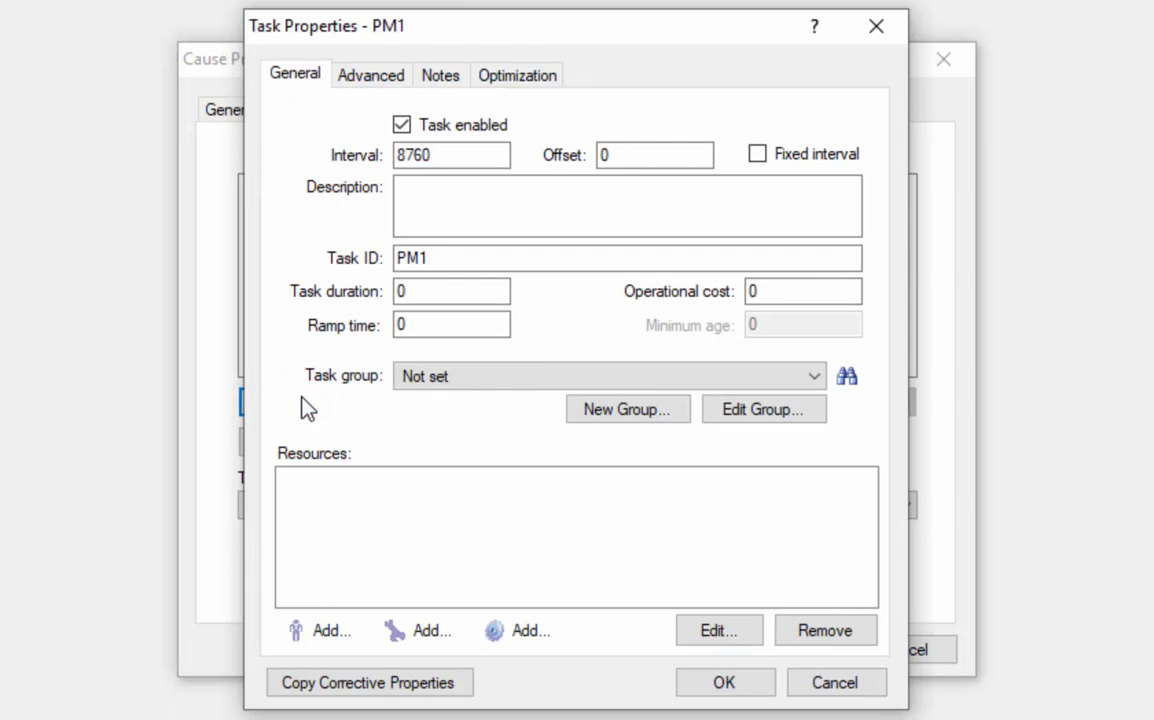
click(289, 695)
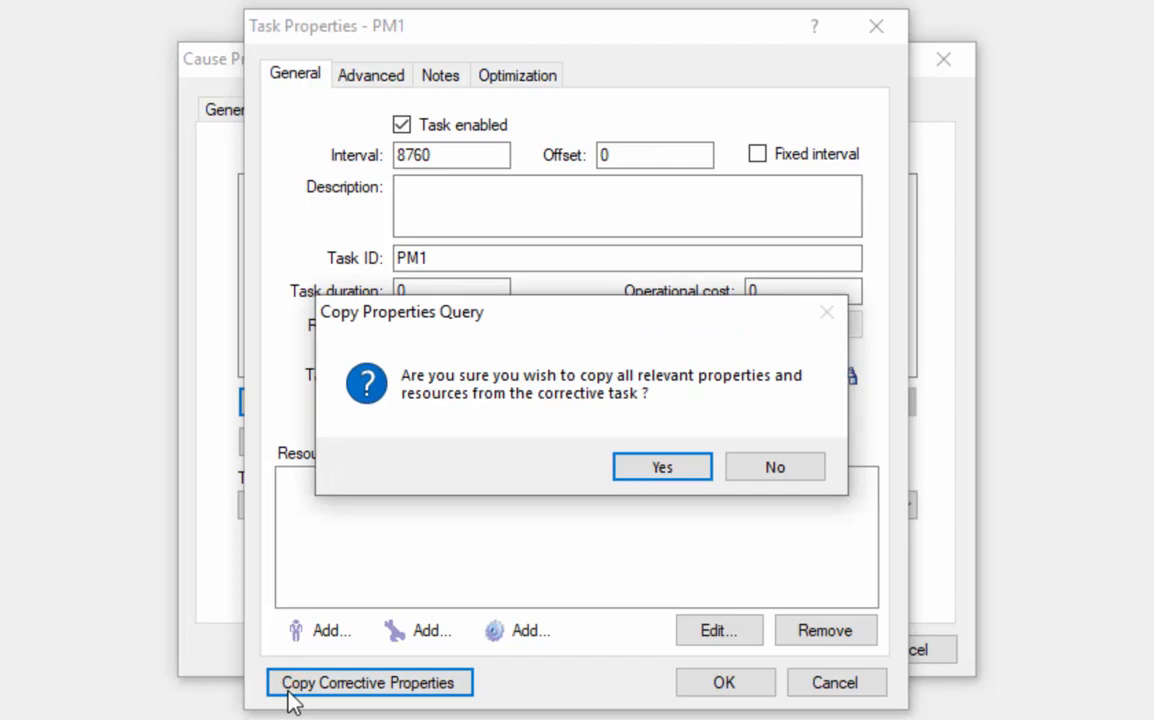
click(658, 466)
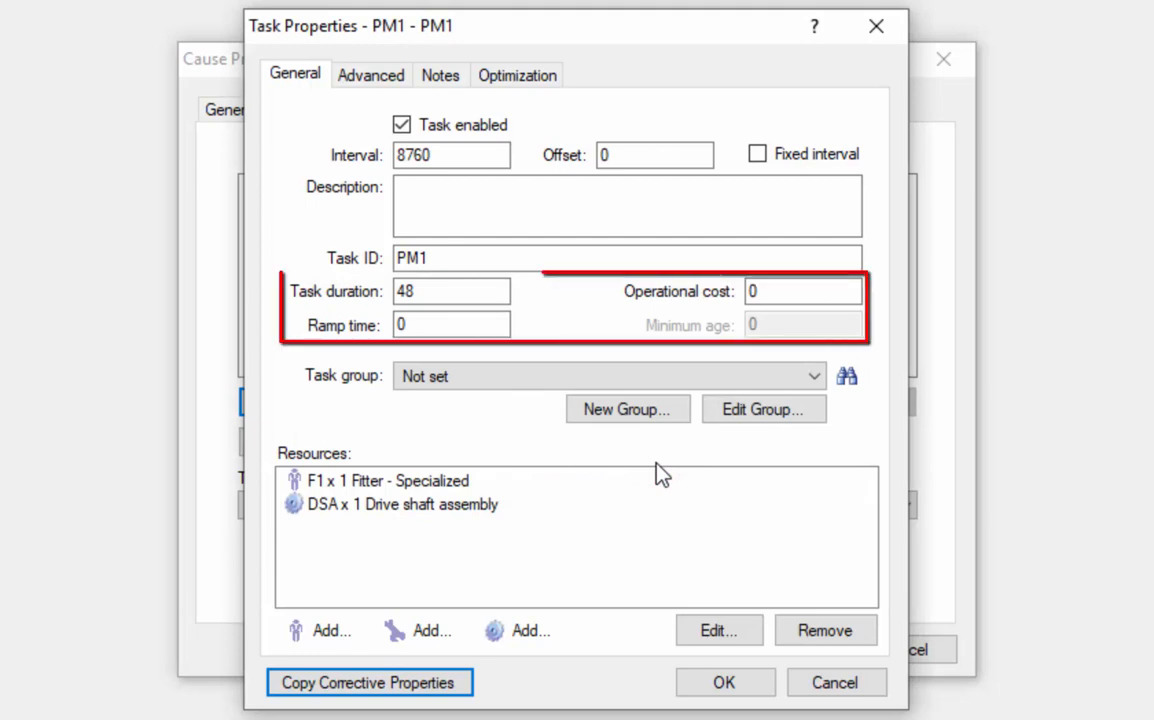
click(369, 80)
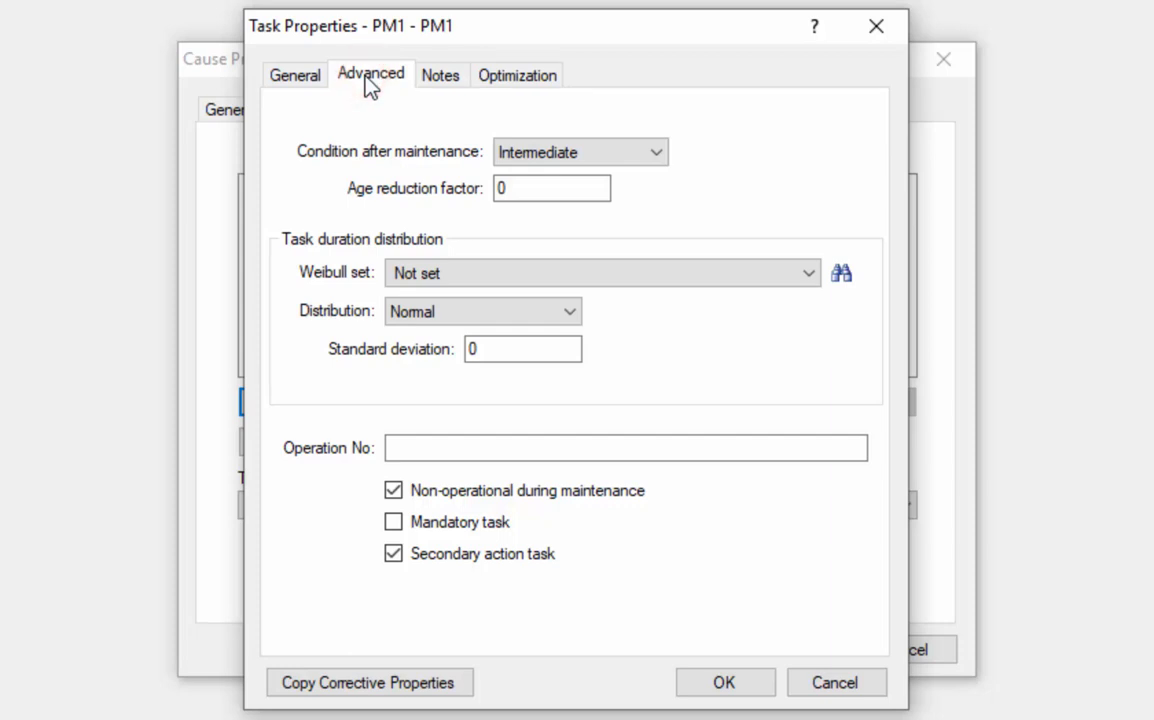
- Give the PM1 task a fixed interval, disable the task and save it
click(293, 76)
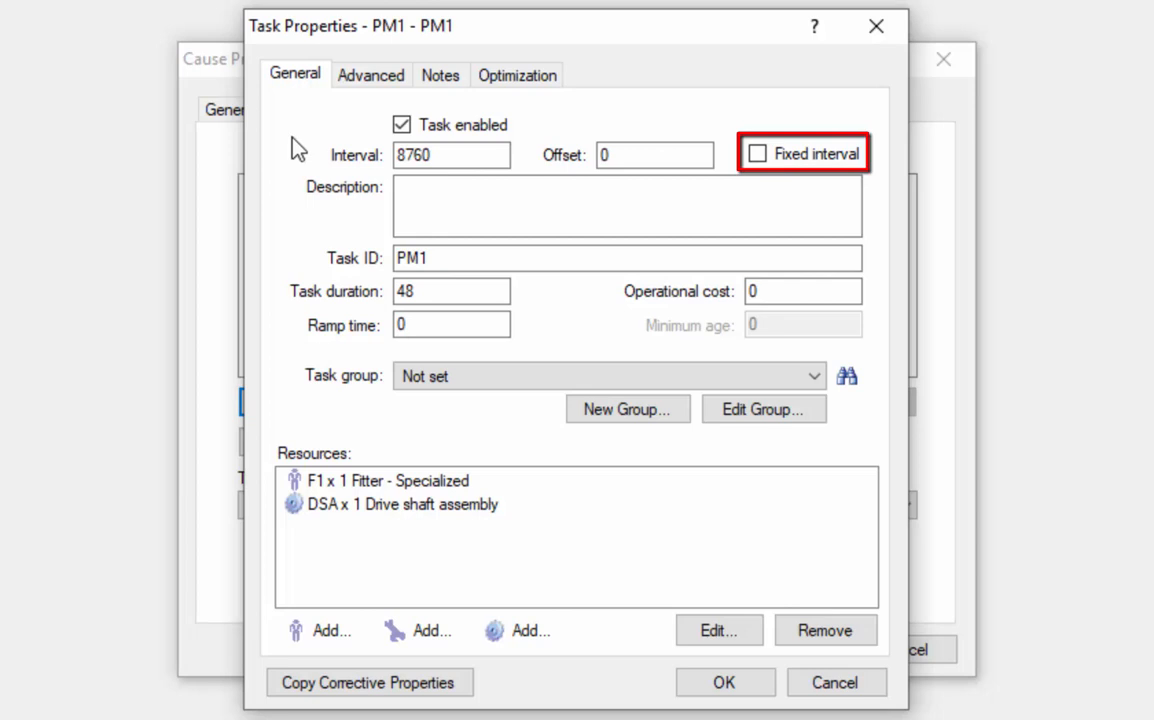
click(798, 155)
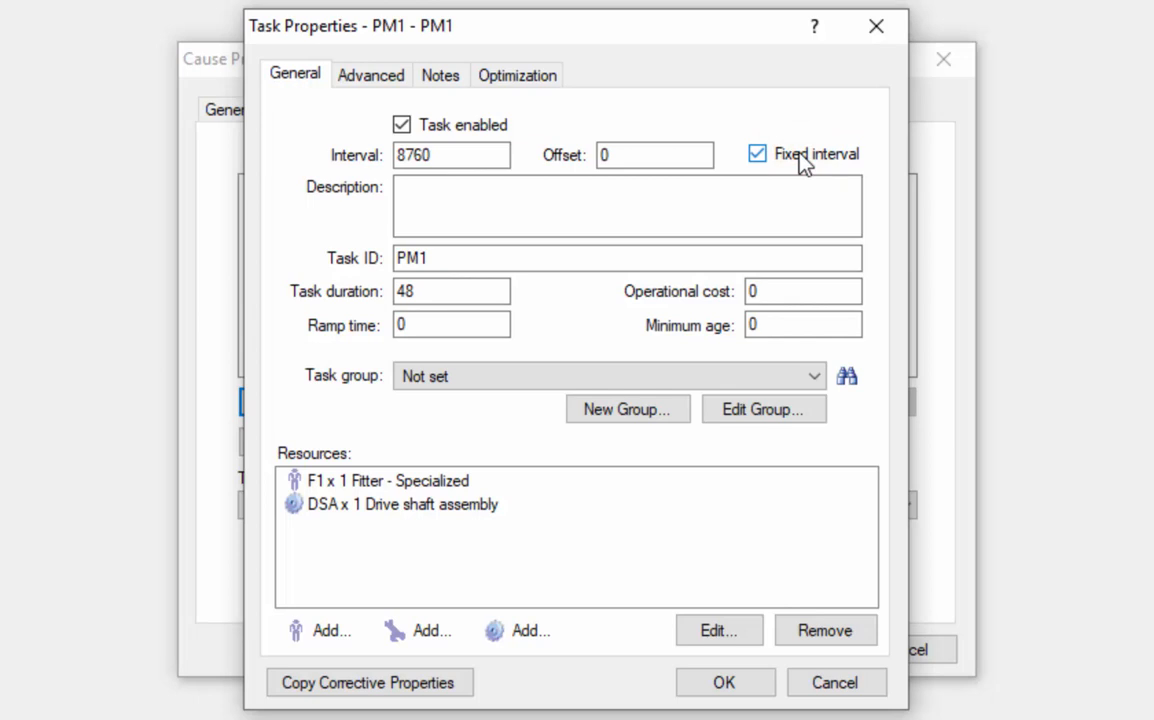
click(800, 157)
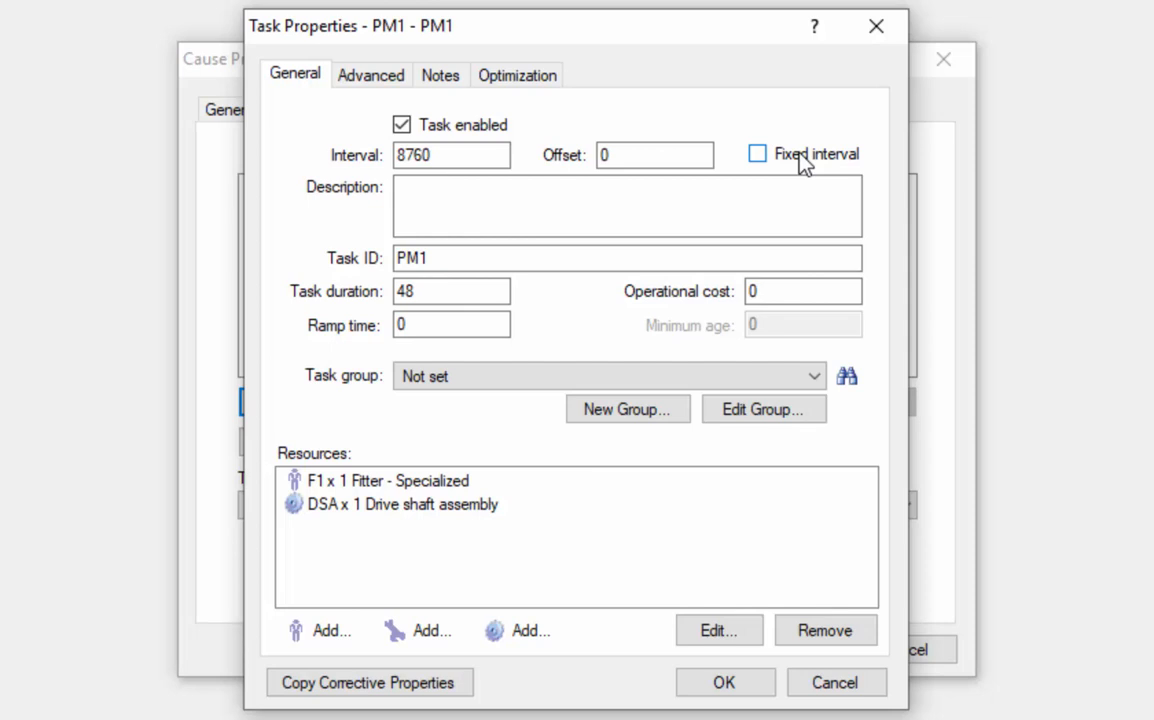
click(800, 157)
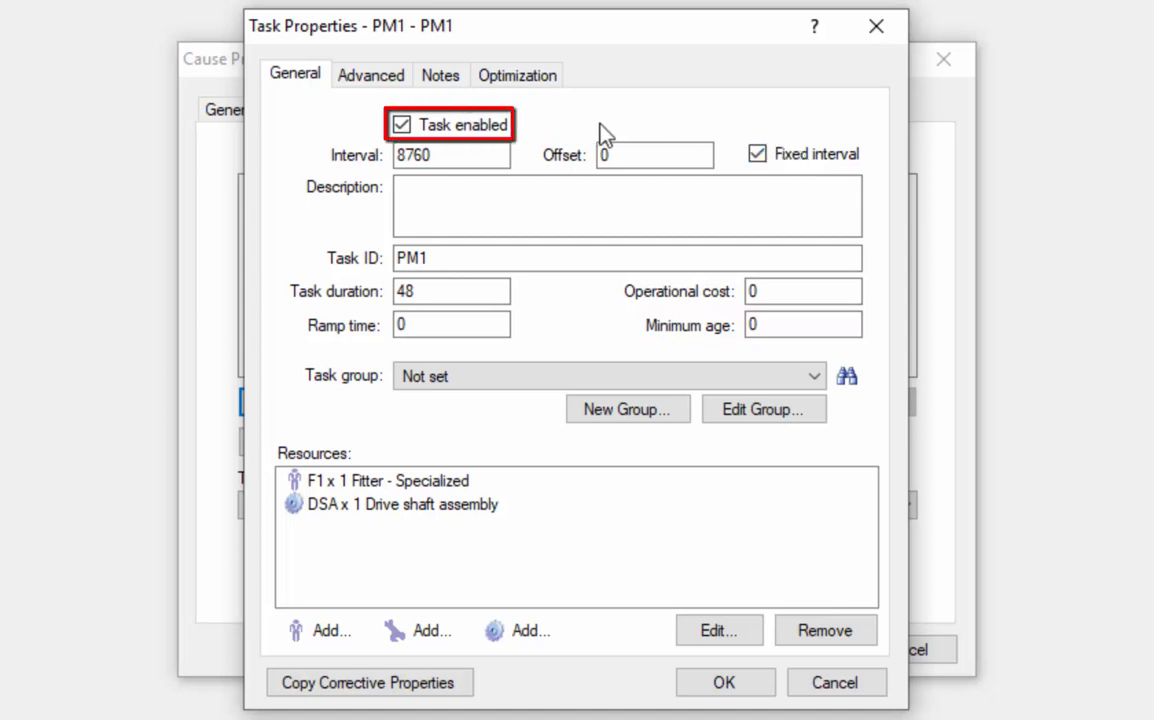
click(507, 127)
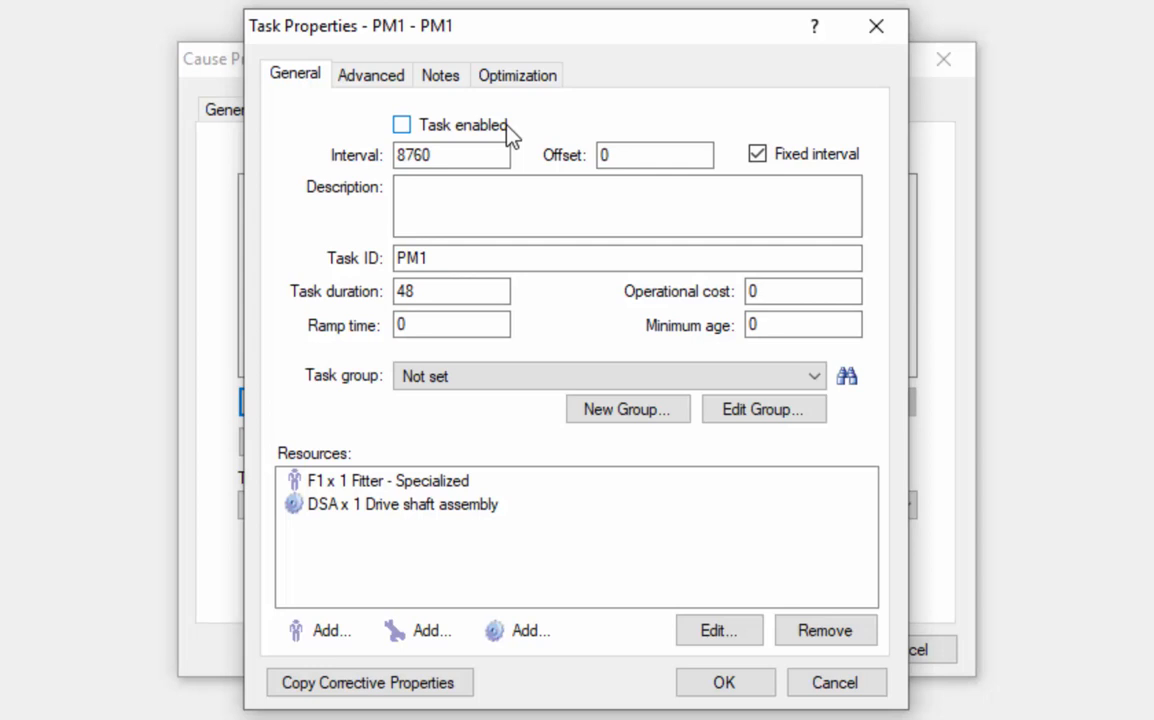
click(360, 80)
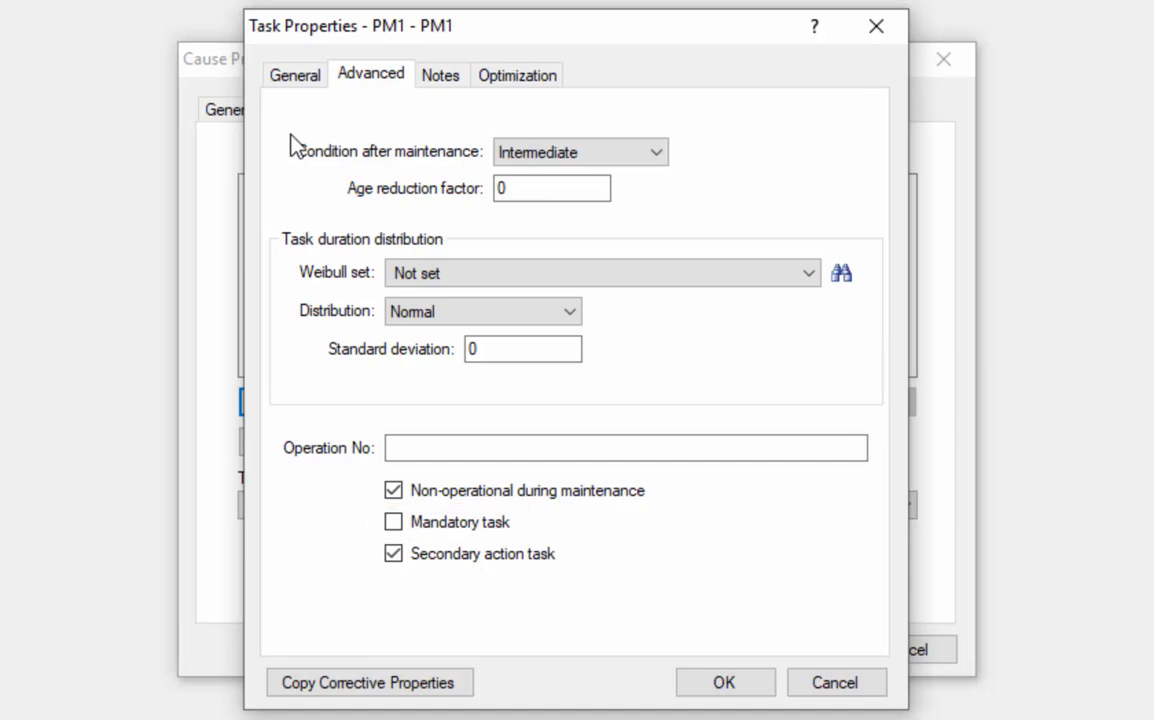
click(724, 683)
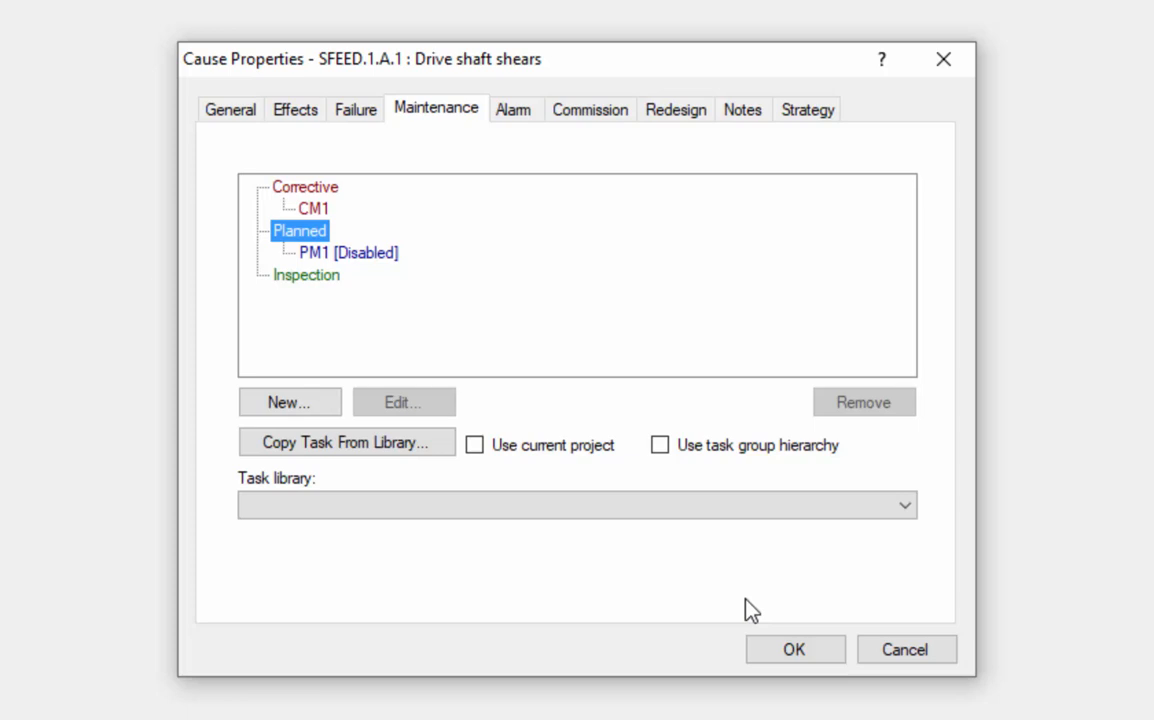
- Create a new inspection task for the cause with a Step P-F curve and a P-F interval of 120
click(324, 282)
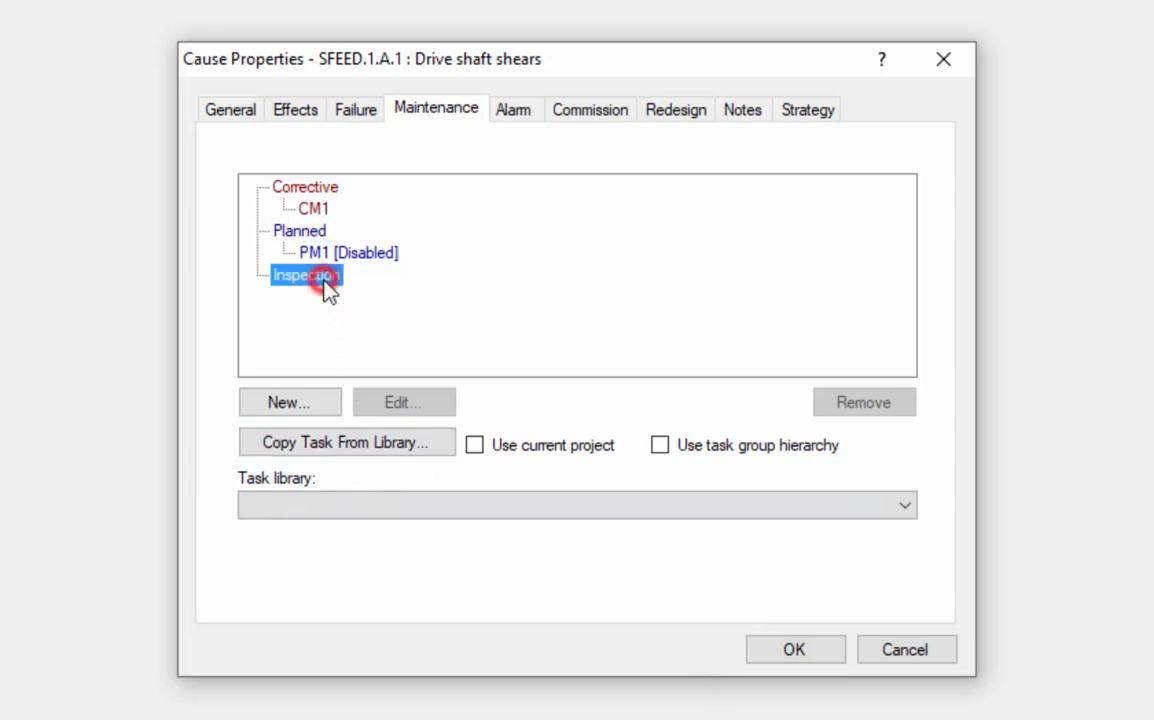
click(310, 403)
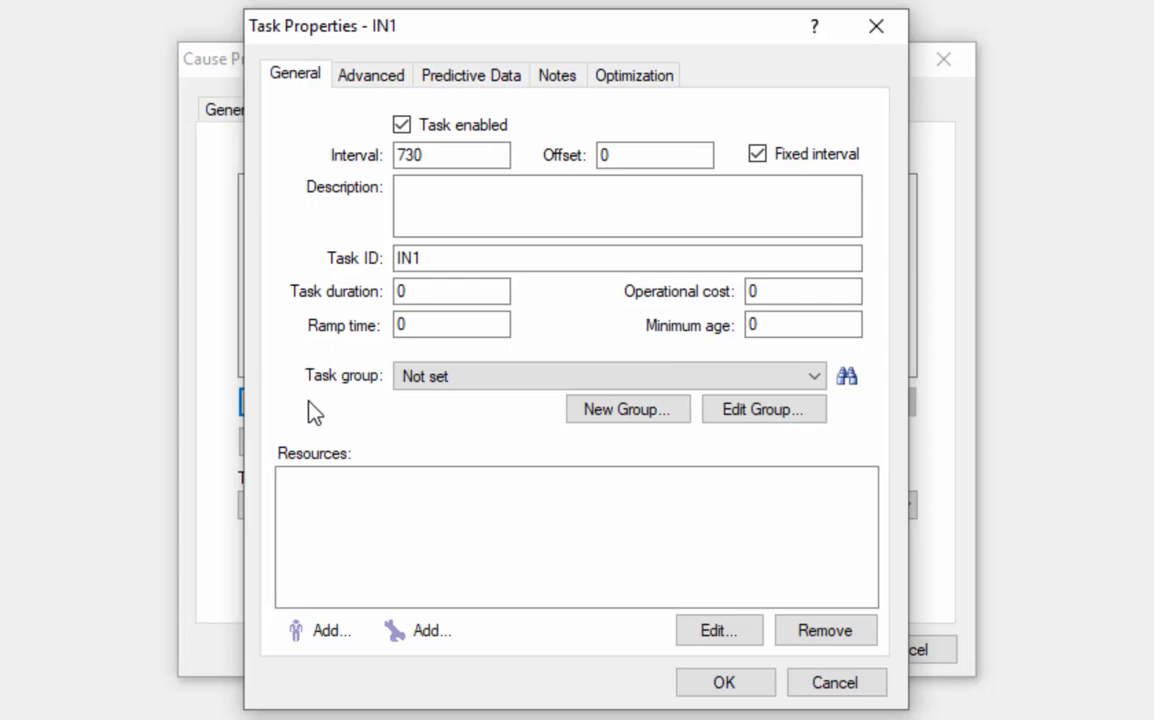
click(481, 78)
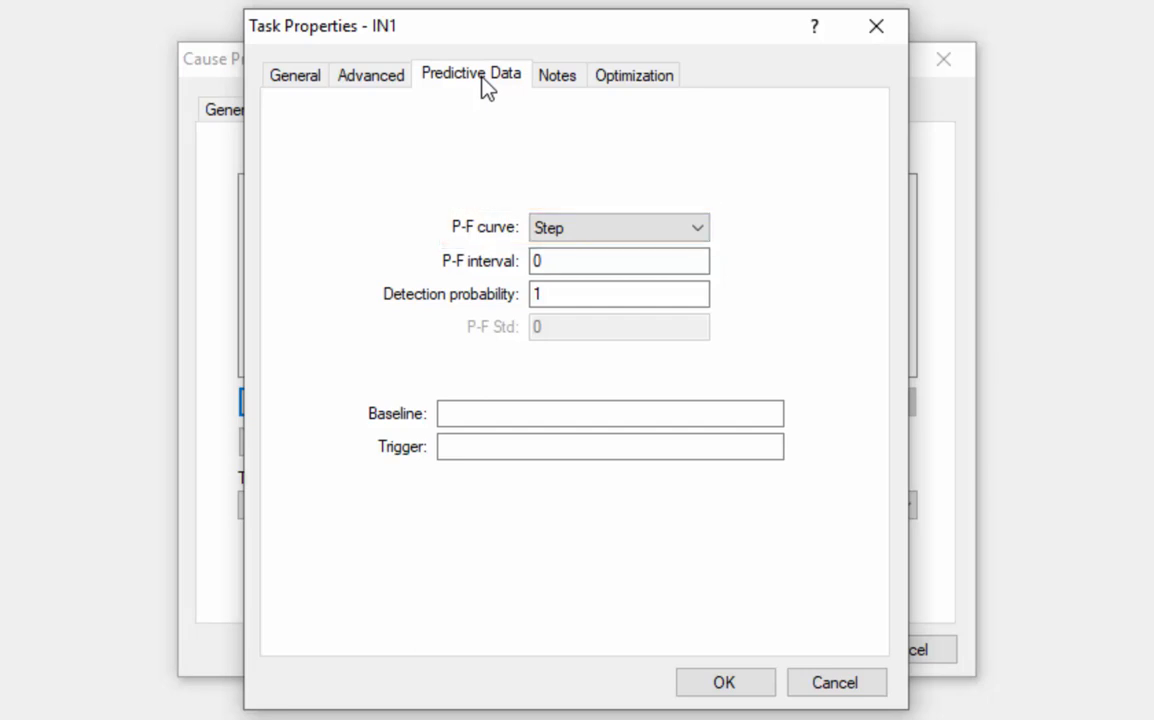
click(700, 233)
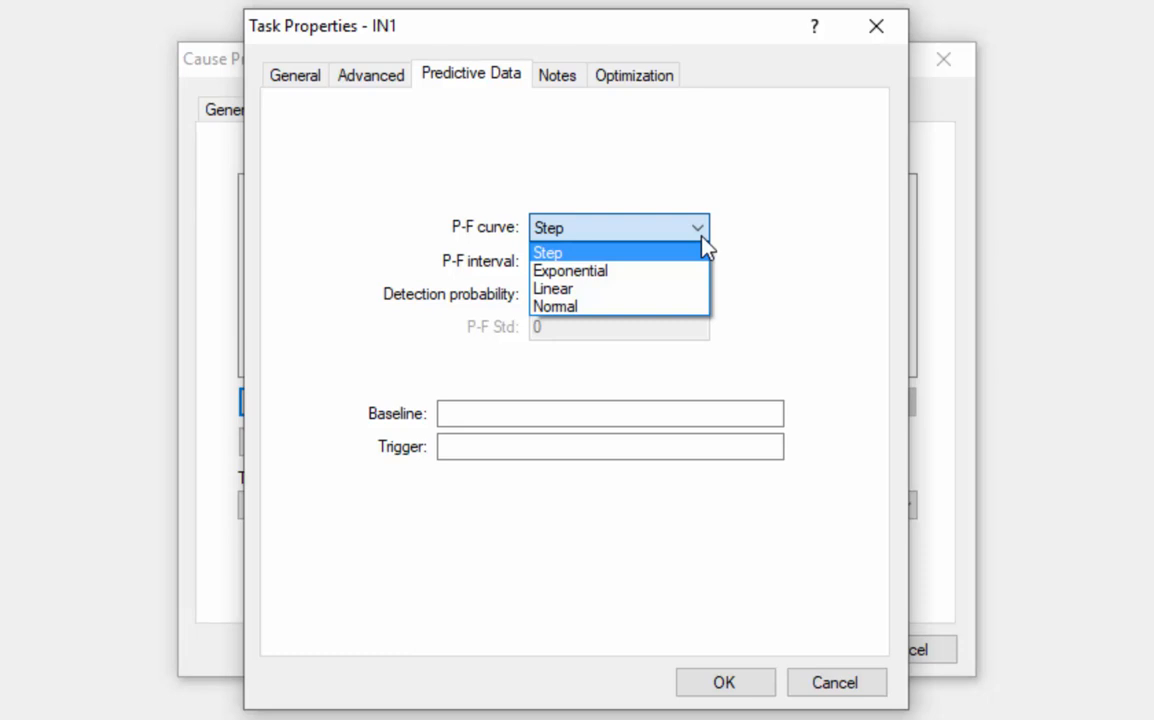
click(703, 238)
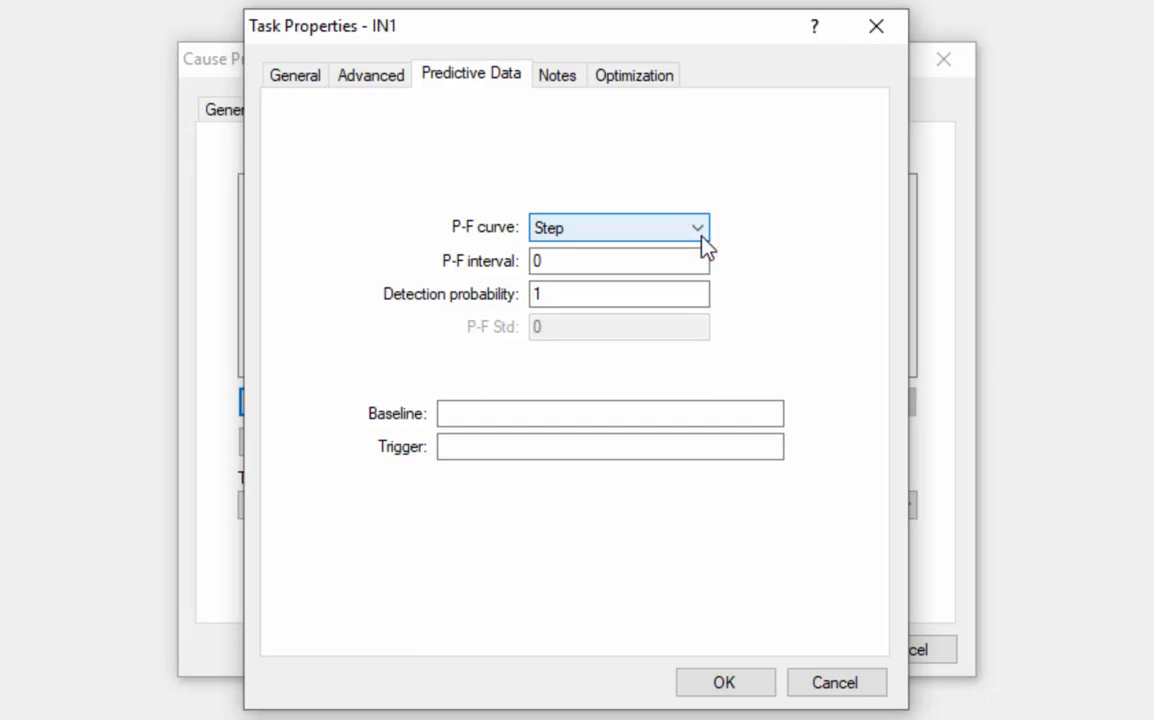
click(596, 259)
text(120)
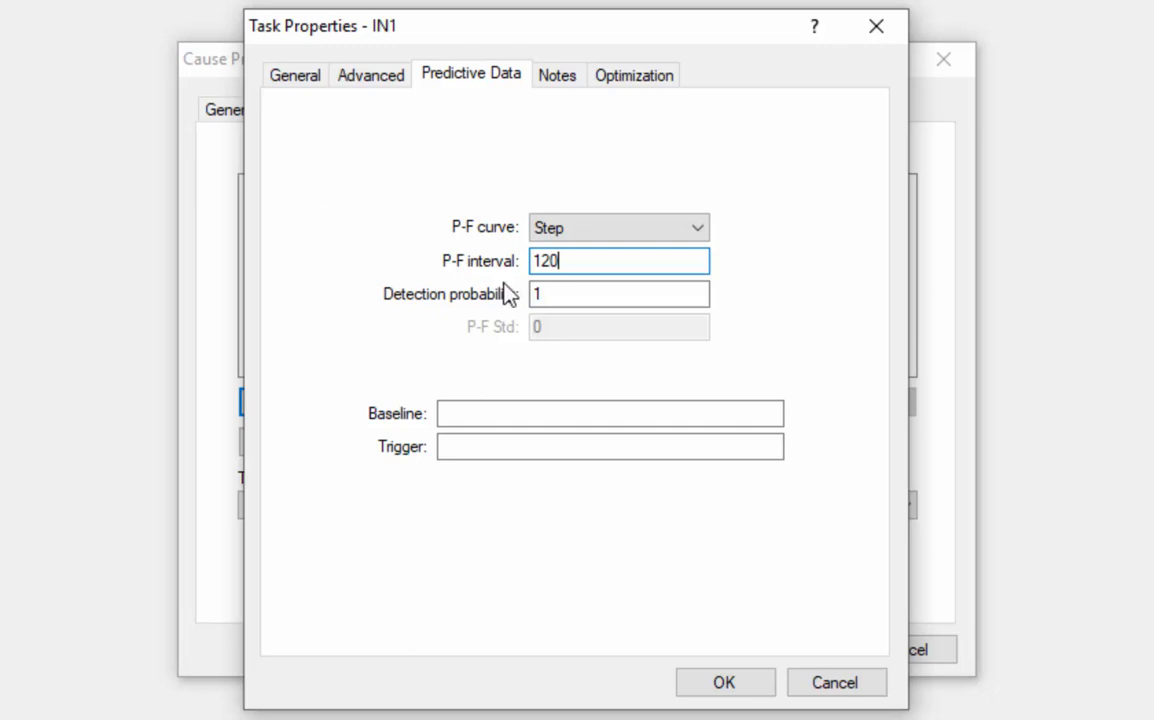
click(562, 294)
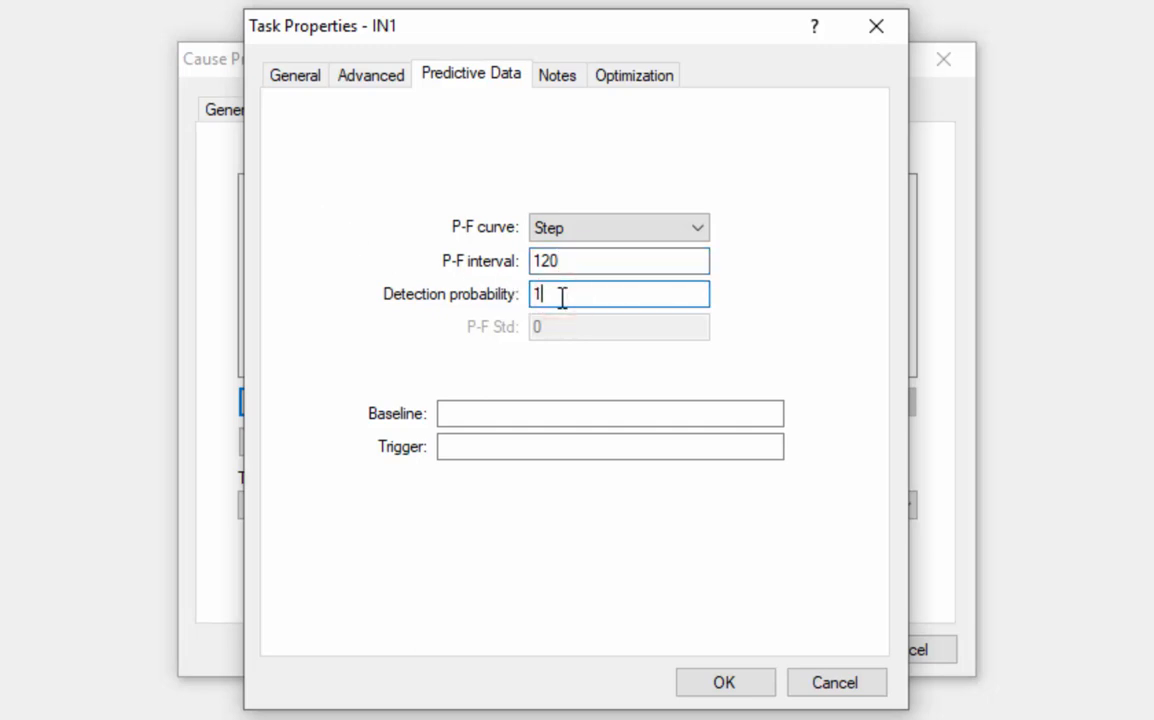
- Set the IN1 inspection task's duration to 0.1, assign one F1 Fitter - Specialized as labor and save the task
click(303, 75)
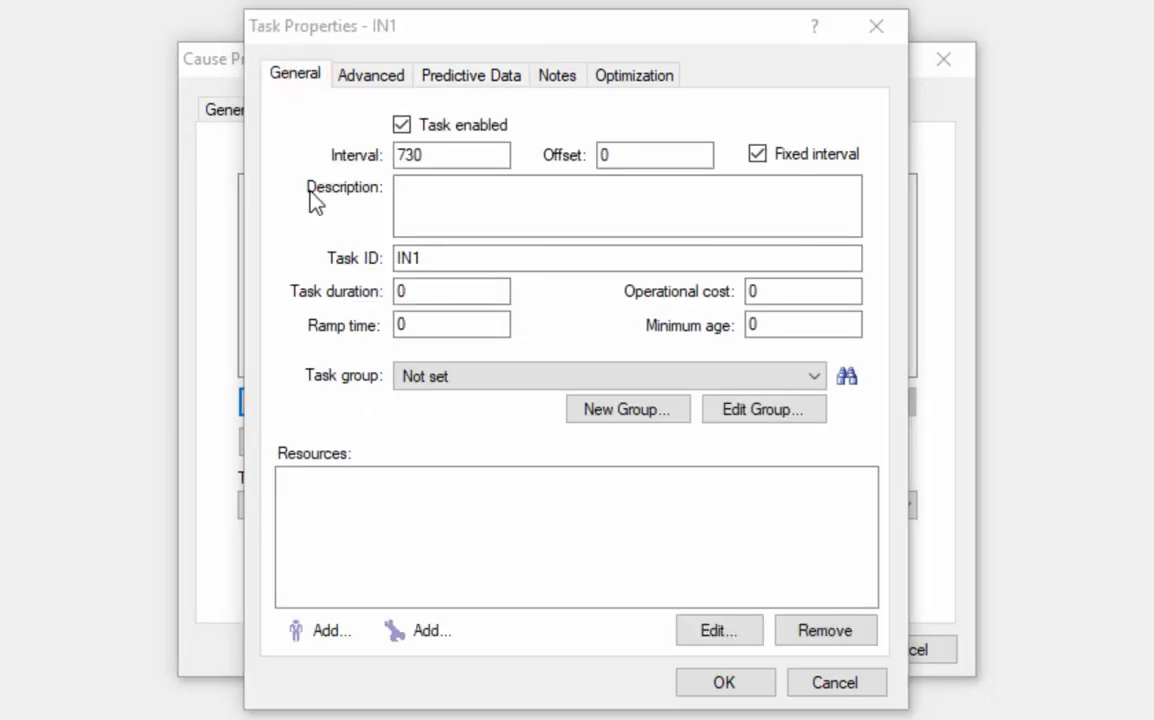
click(460, 286)
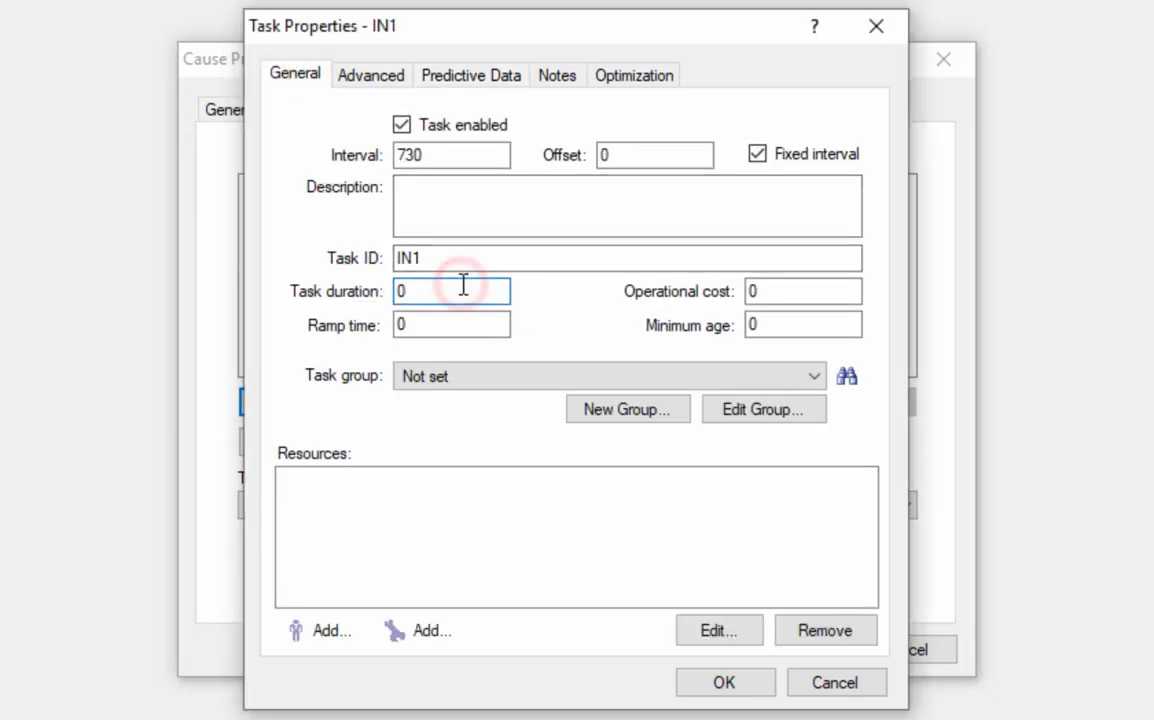
text(.1)
click(338, 634)
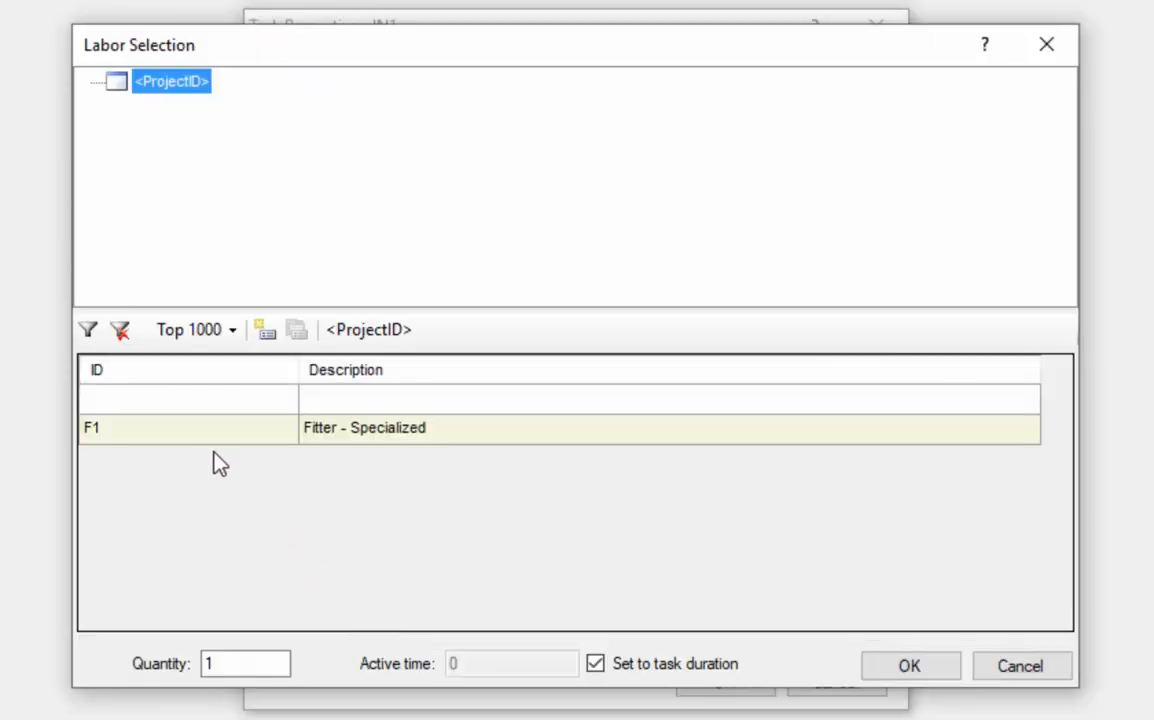
click(195, 437)
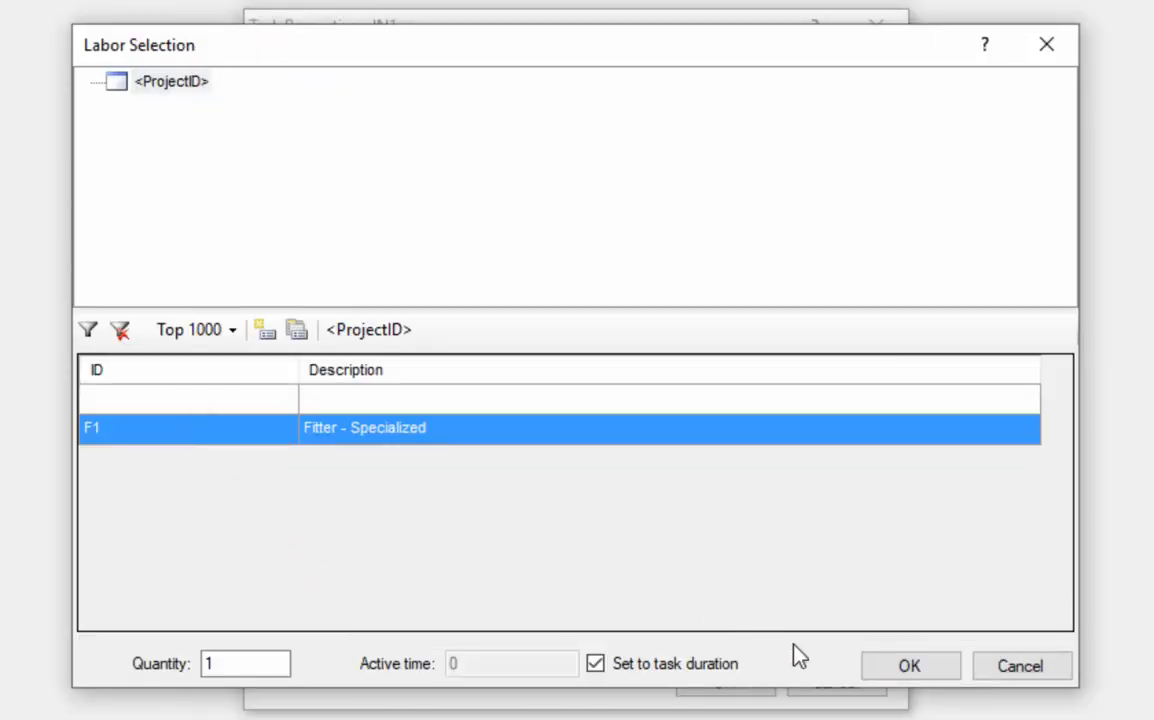
click(896, 674)
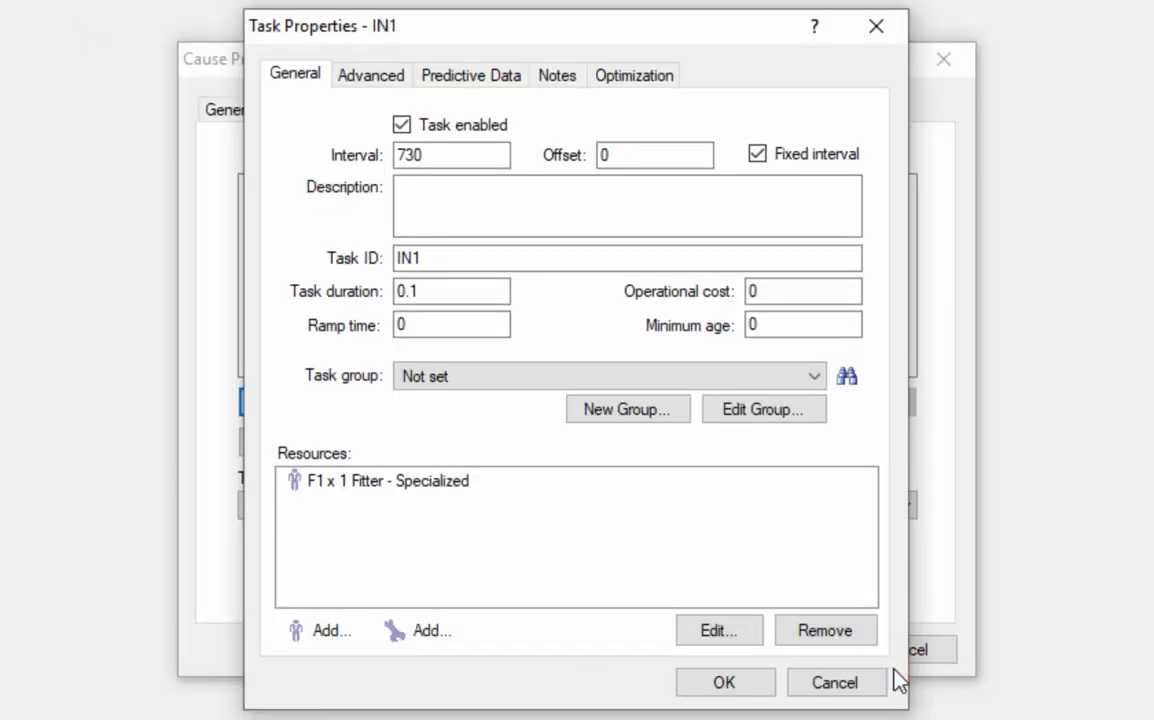
click(751, 687)
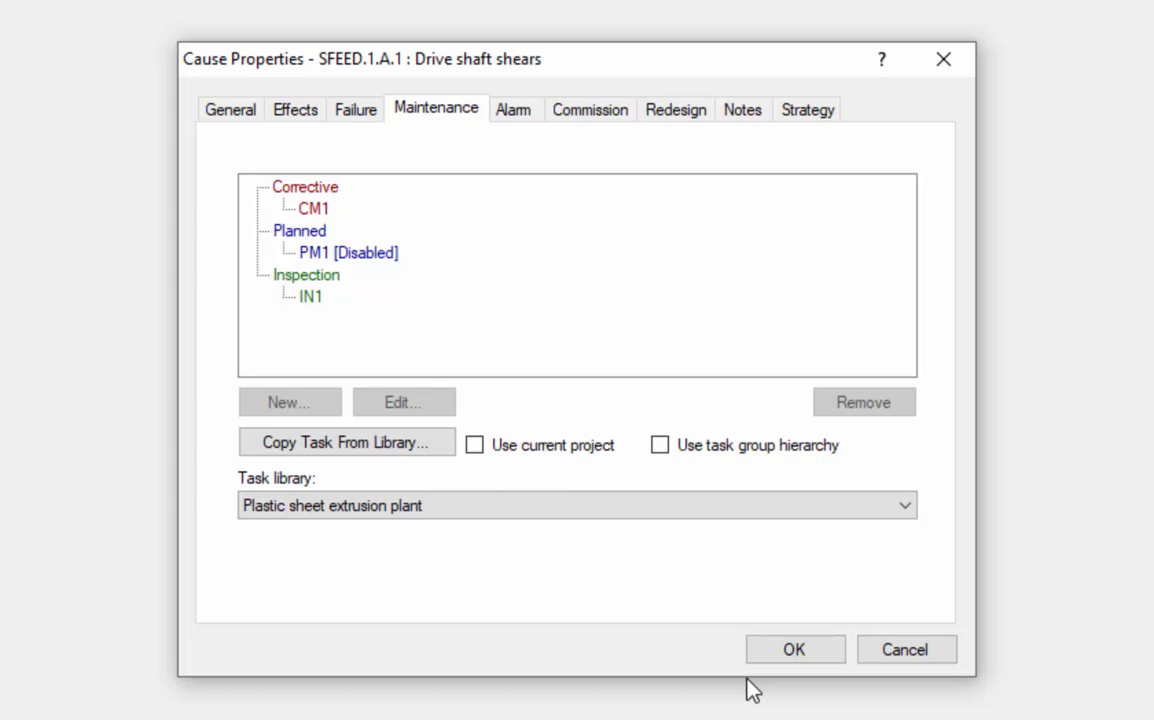
- Copy the IN1 inspection task for the screw feeder's drive shaft shears from the Plastic sheet extrusion plant task library into the cause
click(619, 514)
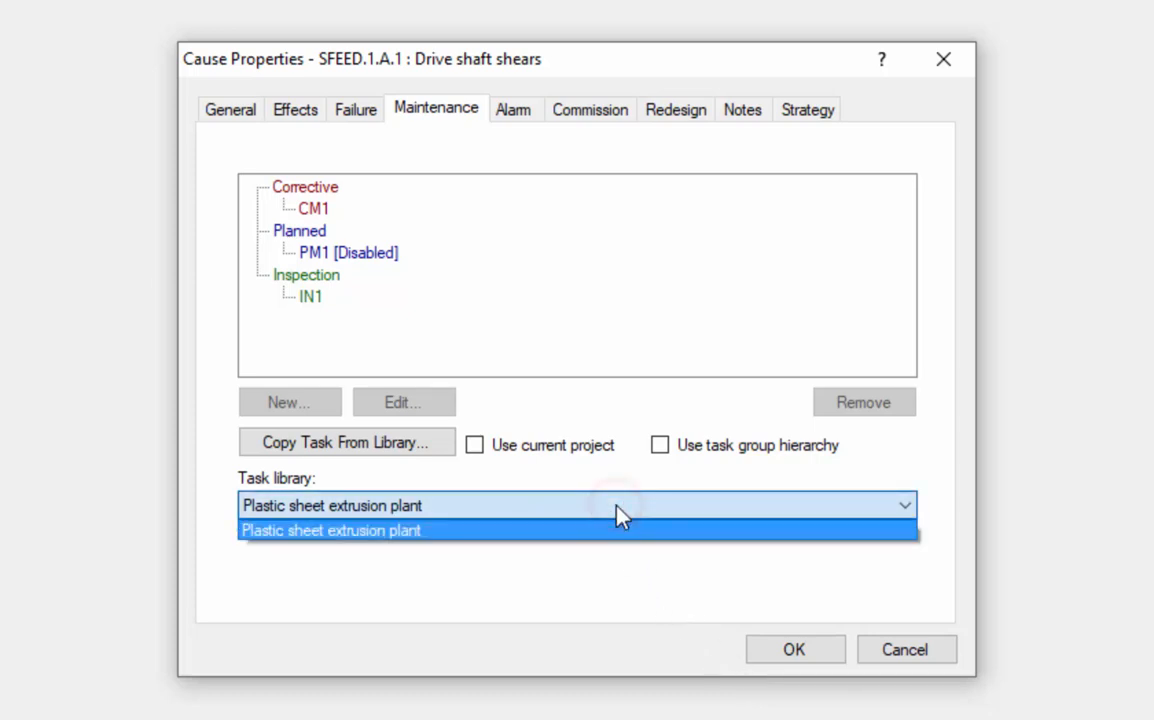
click(619, 514)
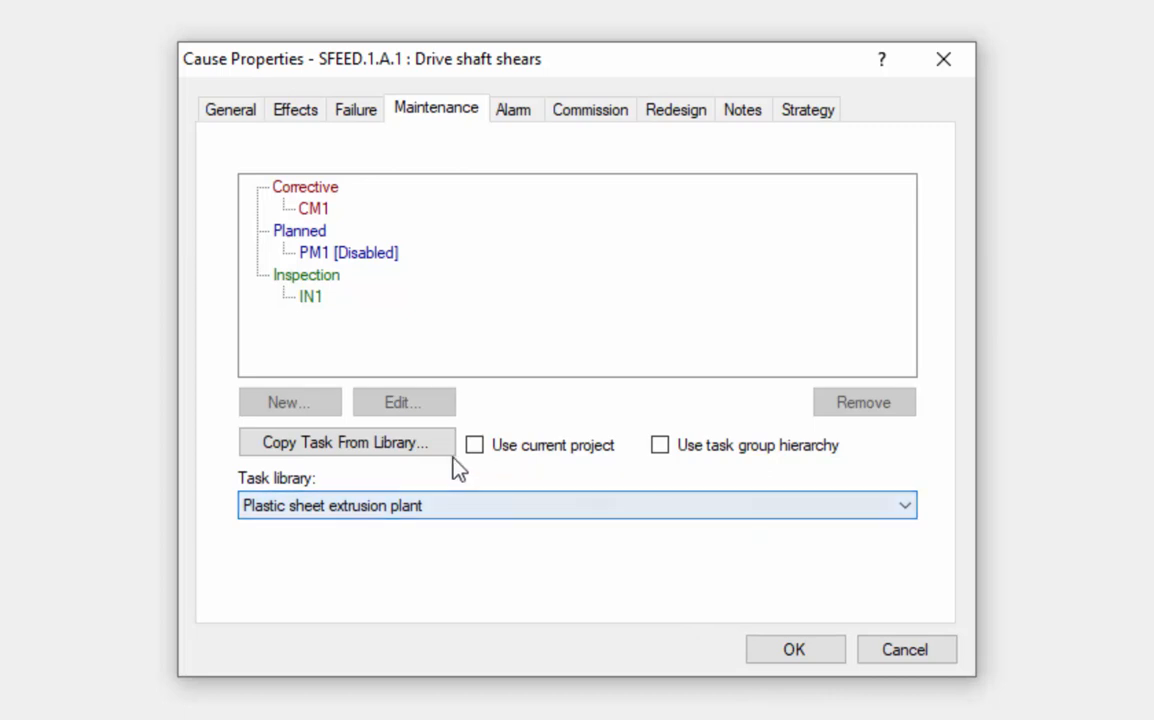
click(400, 452)
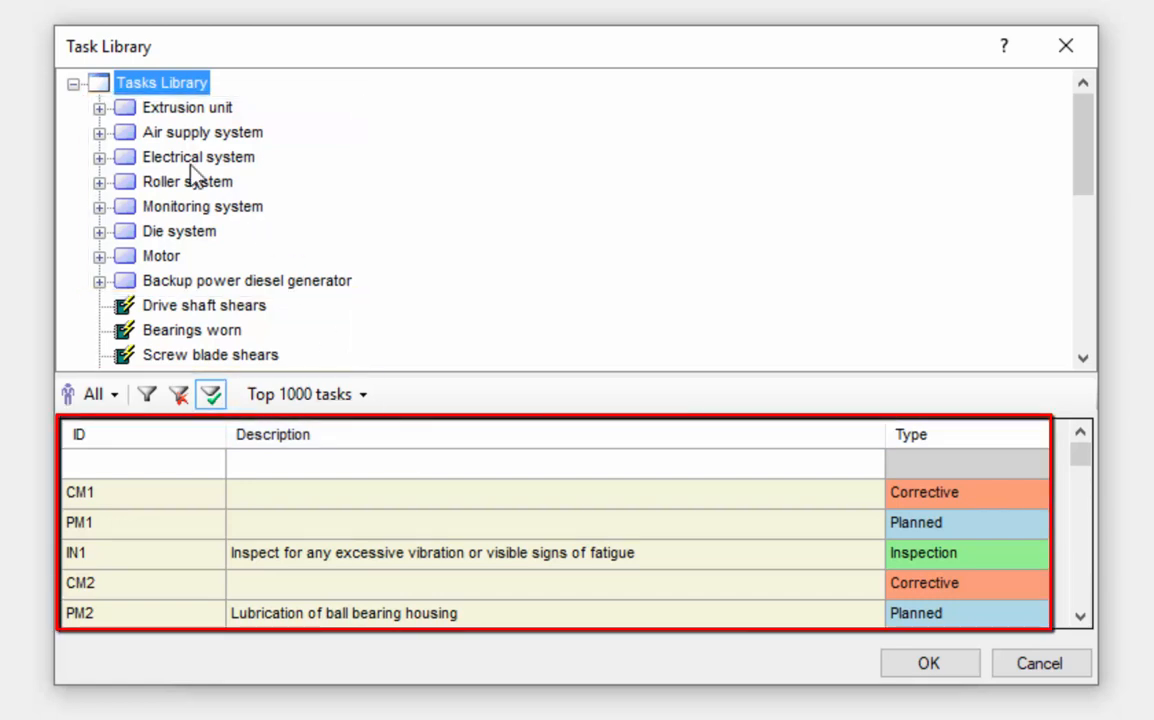
click(99, 107)
click(125, 132)
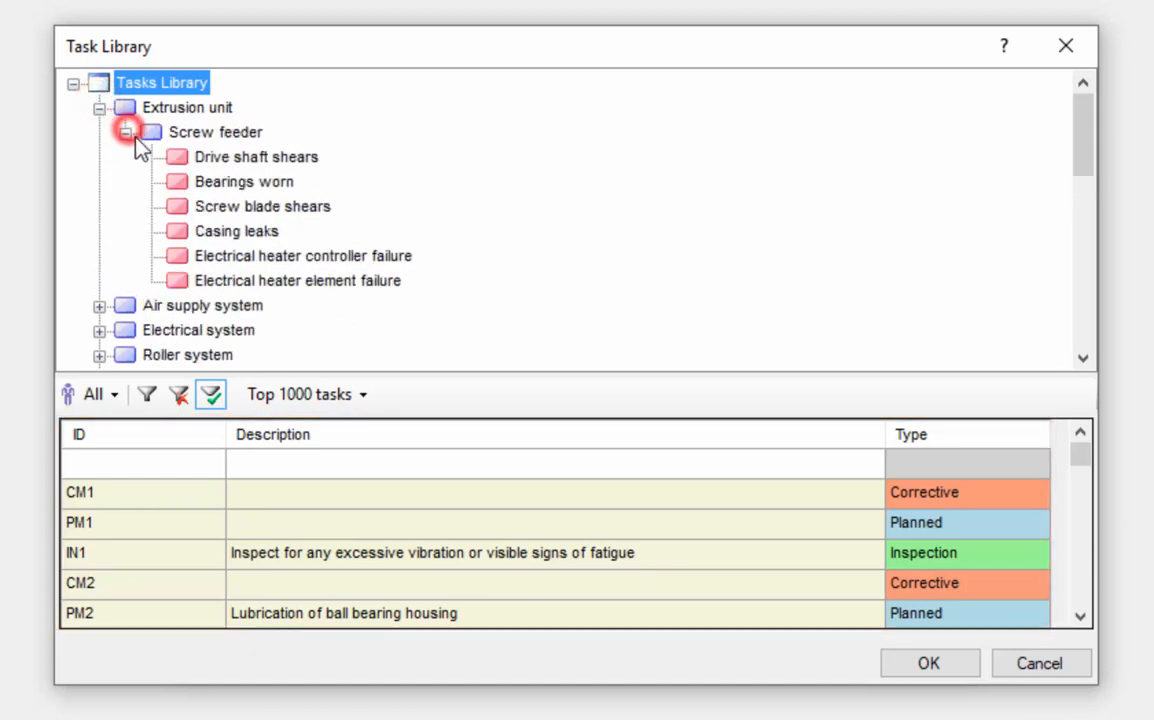
click(243, 168)
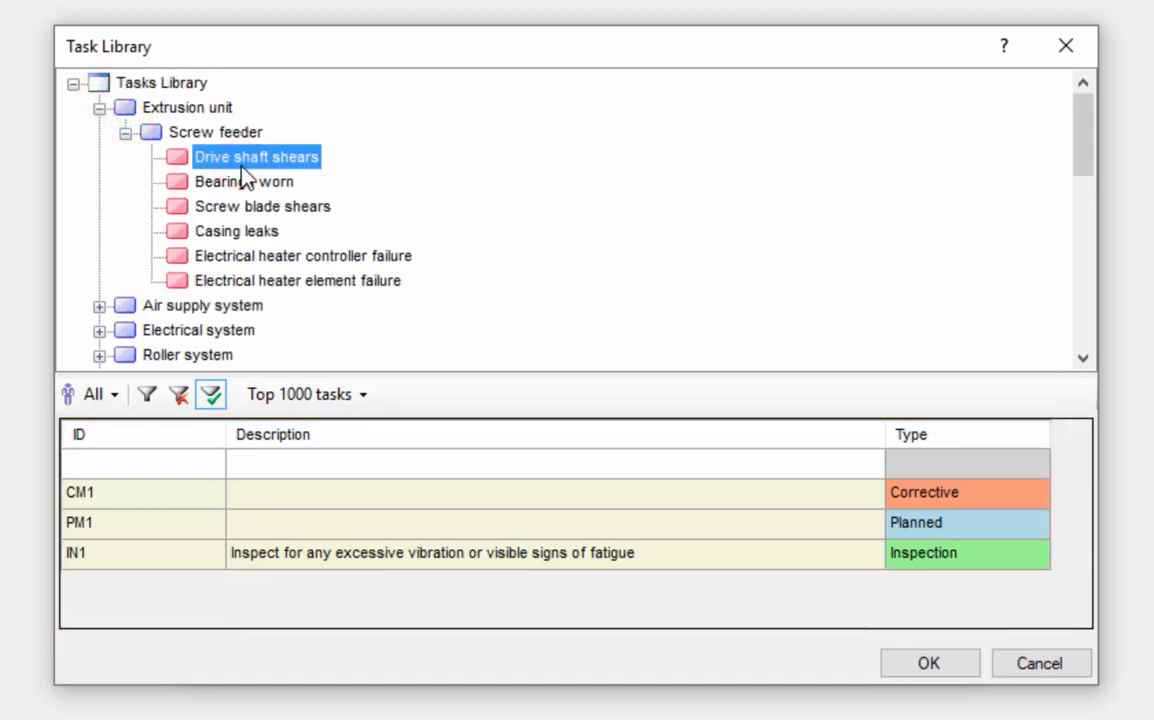
click(88, 555)
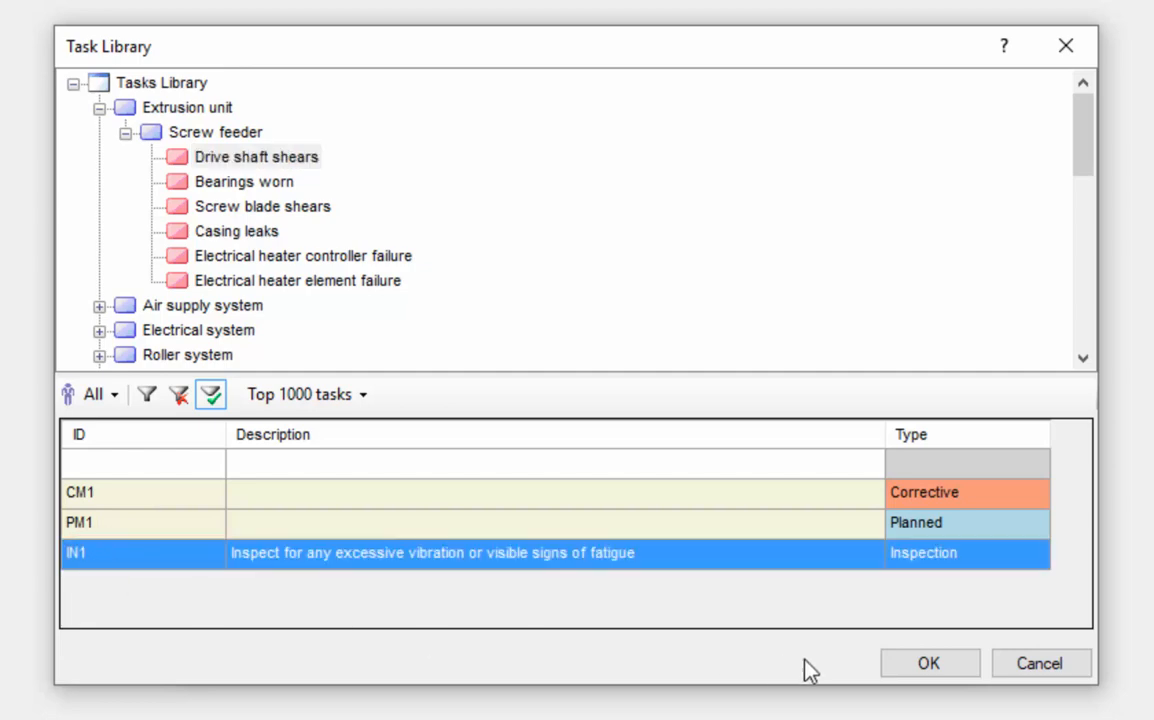
click(924, 666)
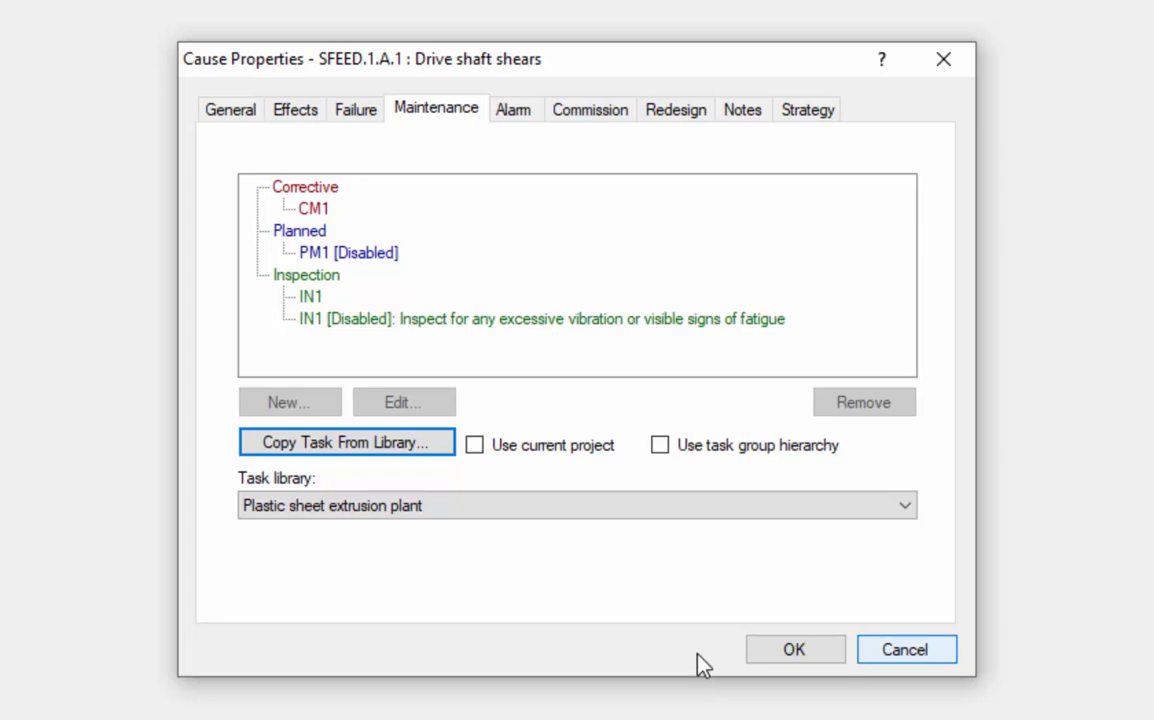
- Review the cause's alarm, commission, failure, redesign and strategy settings and save the cause properties
click(526, 112)
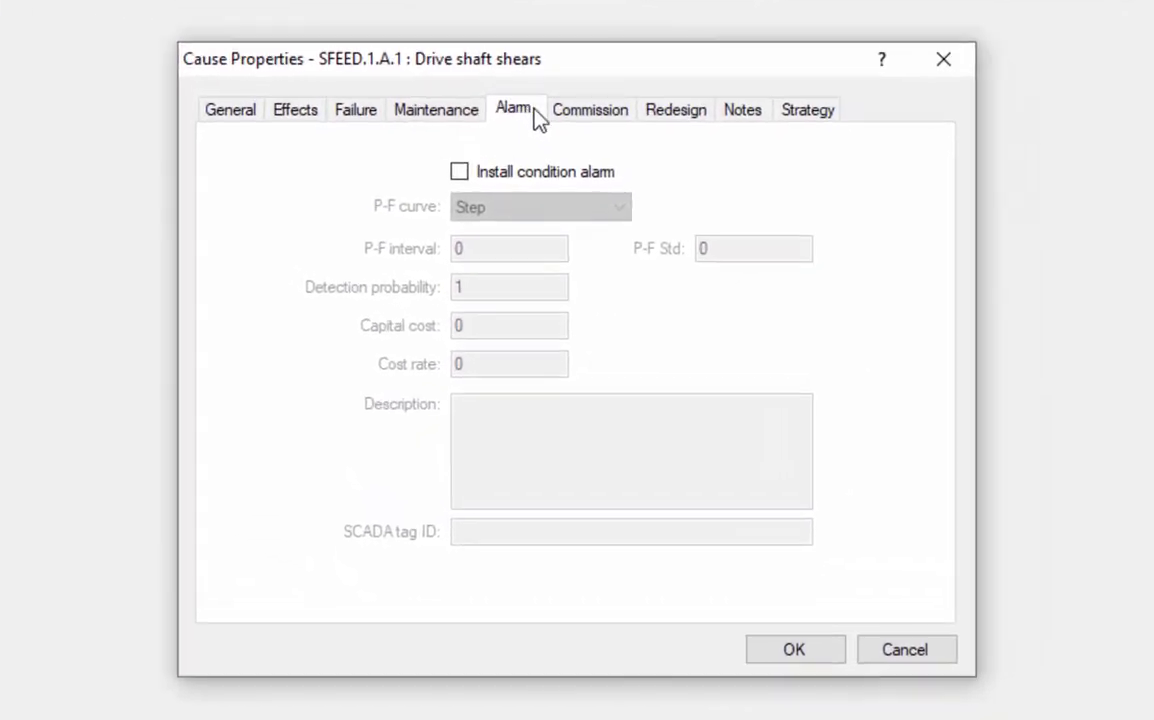
click(606, 110)
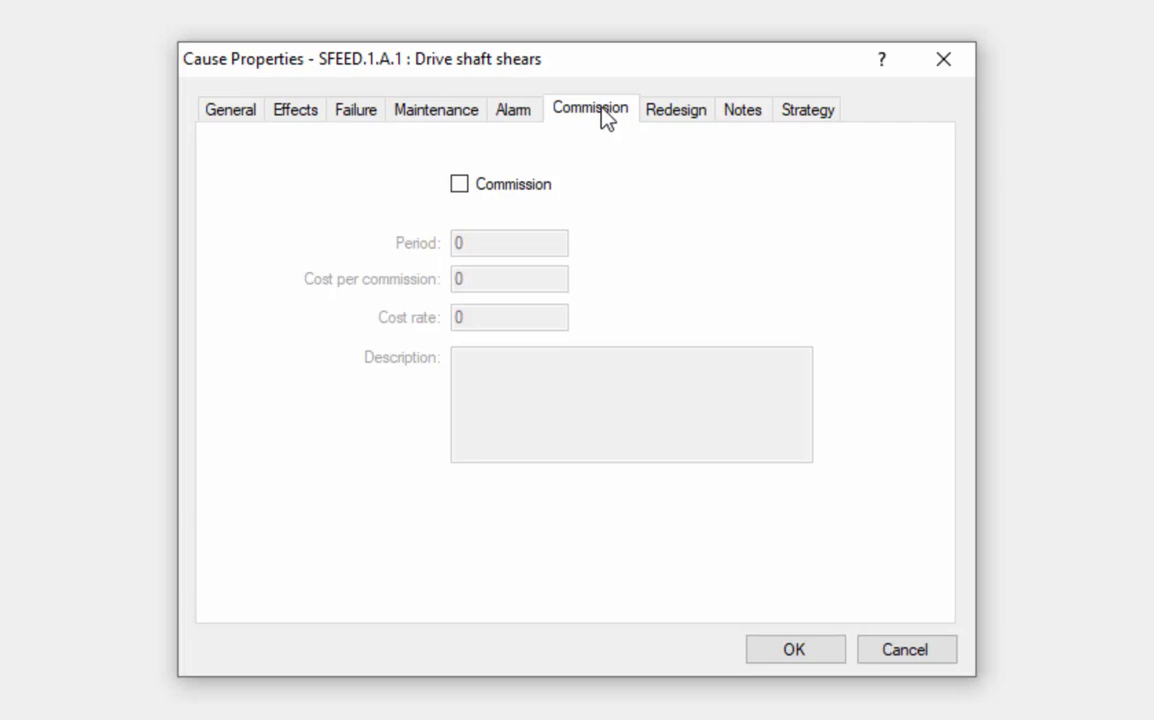
click(356, 110)
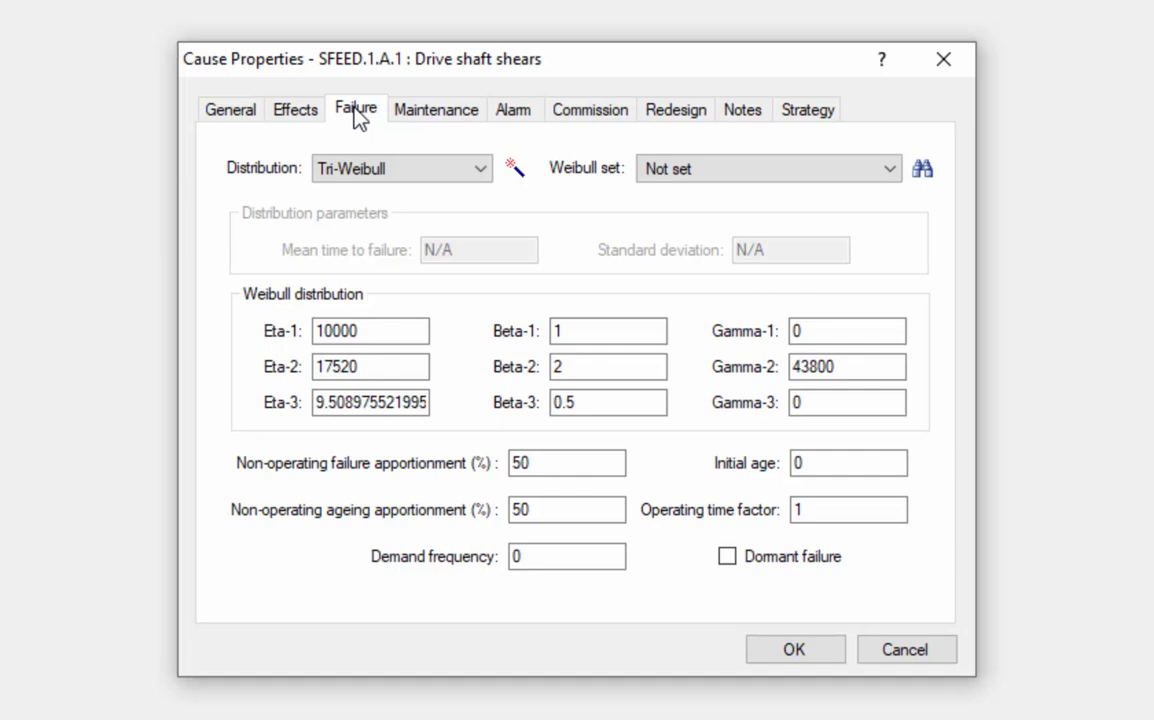
click(580, 108)
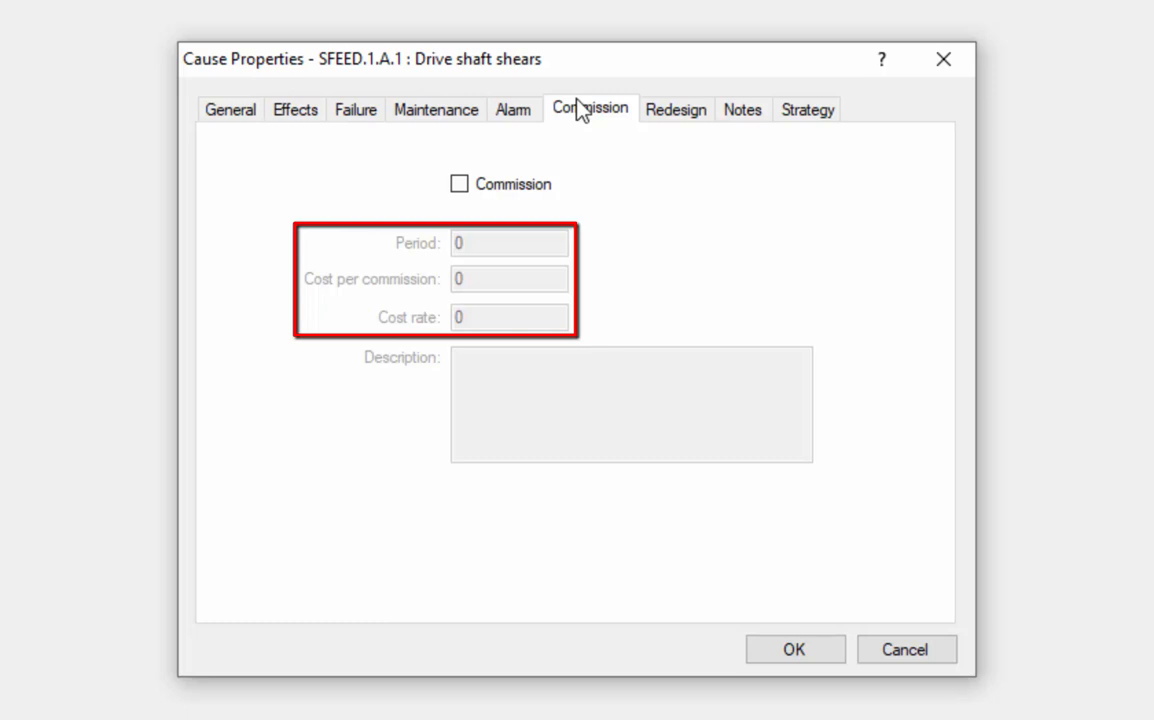
click(677, 110)
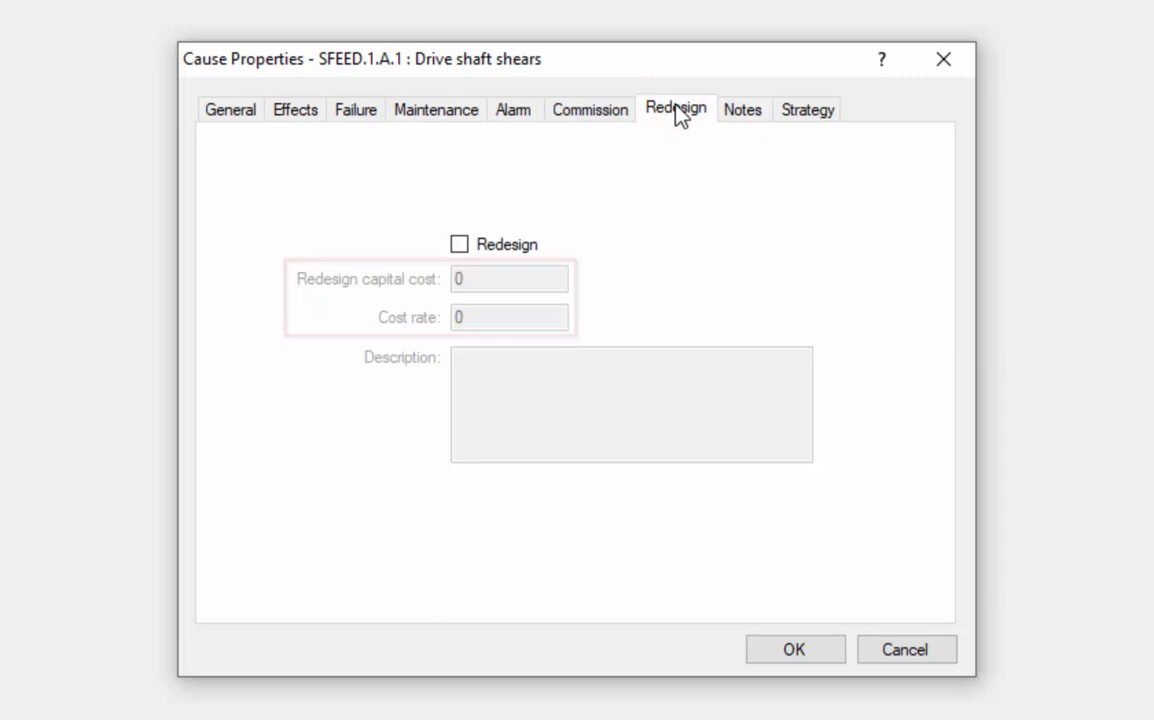
click(834, 107)
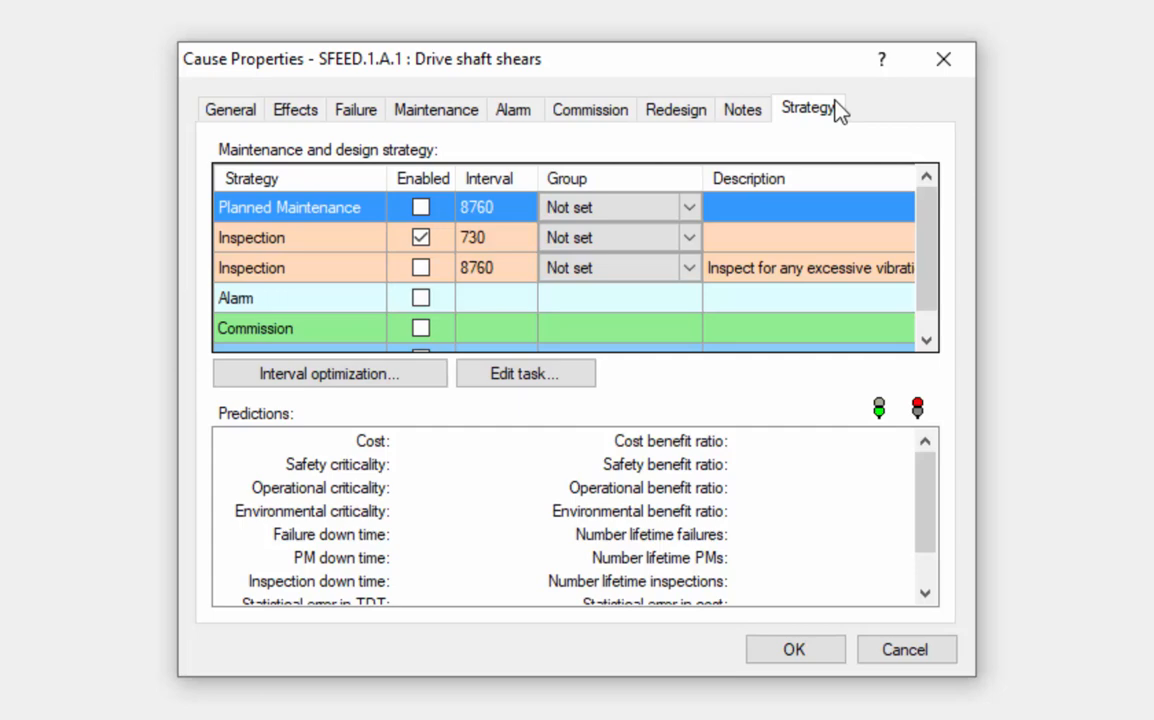
click(797, 652)
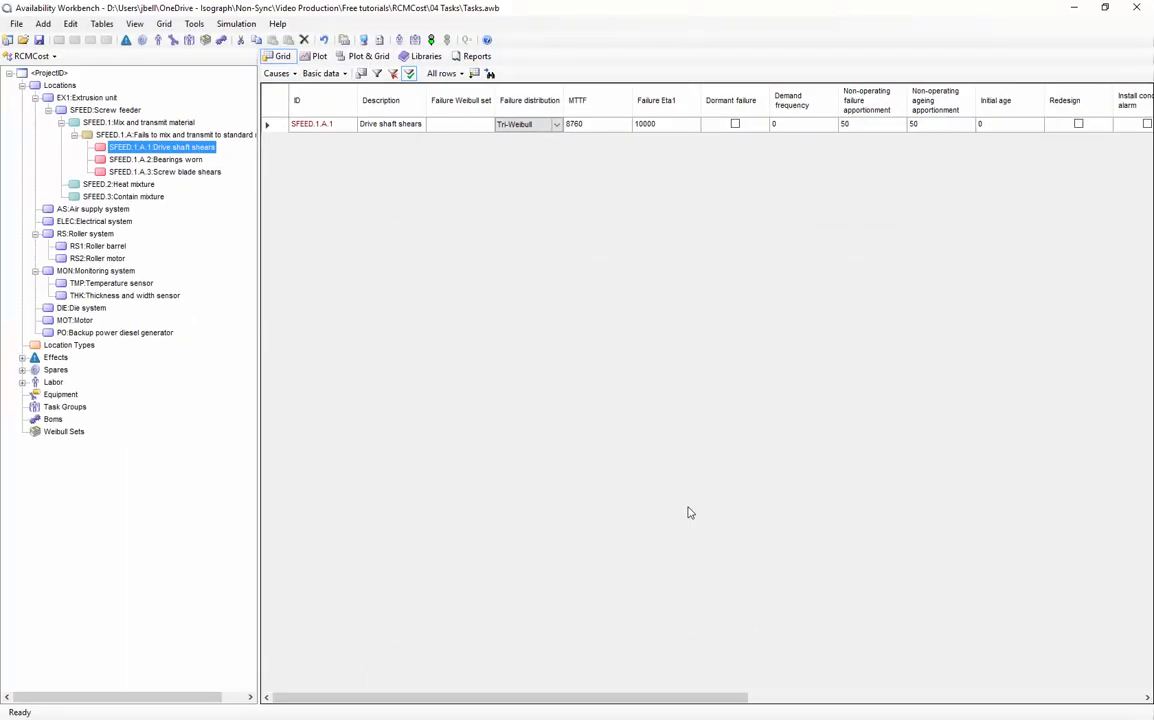
- Examine the drive shaft shears cause's corrective tasks, scheduled tasks and corrective task spare assignments in the grid
click(290, 74)
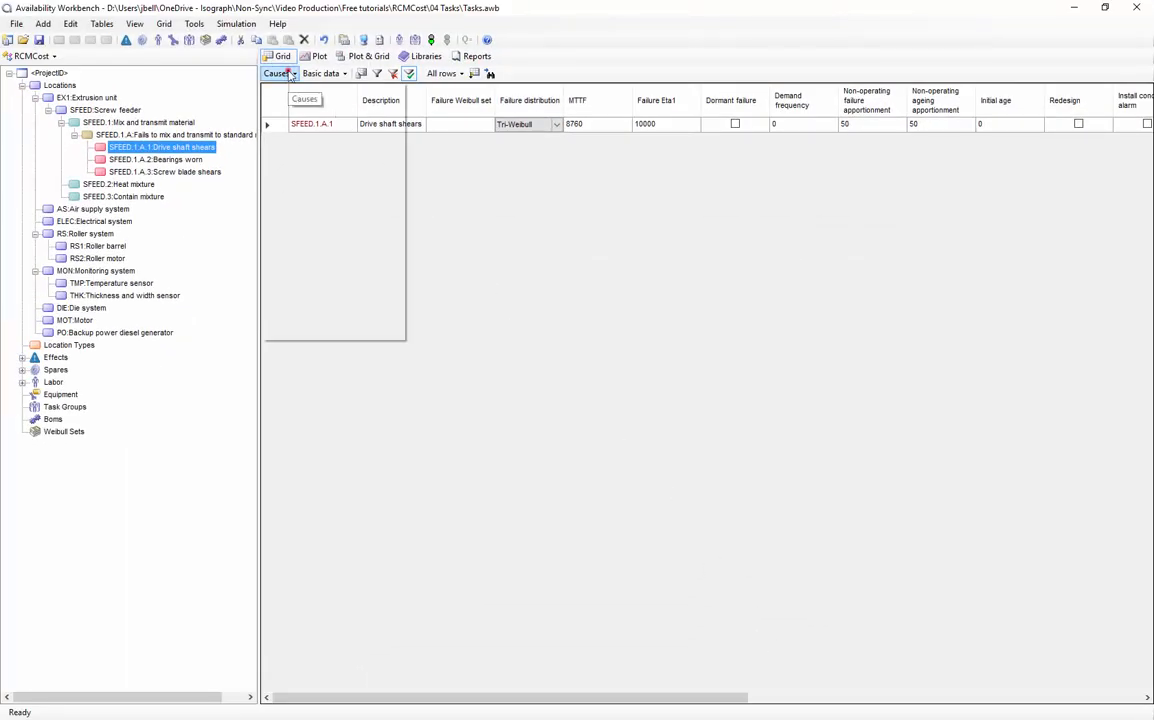
mouse_move(290, 106)
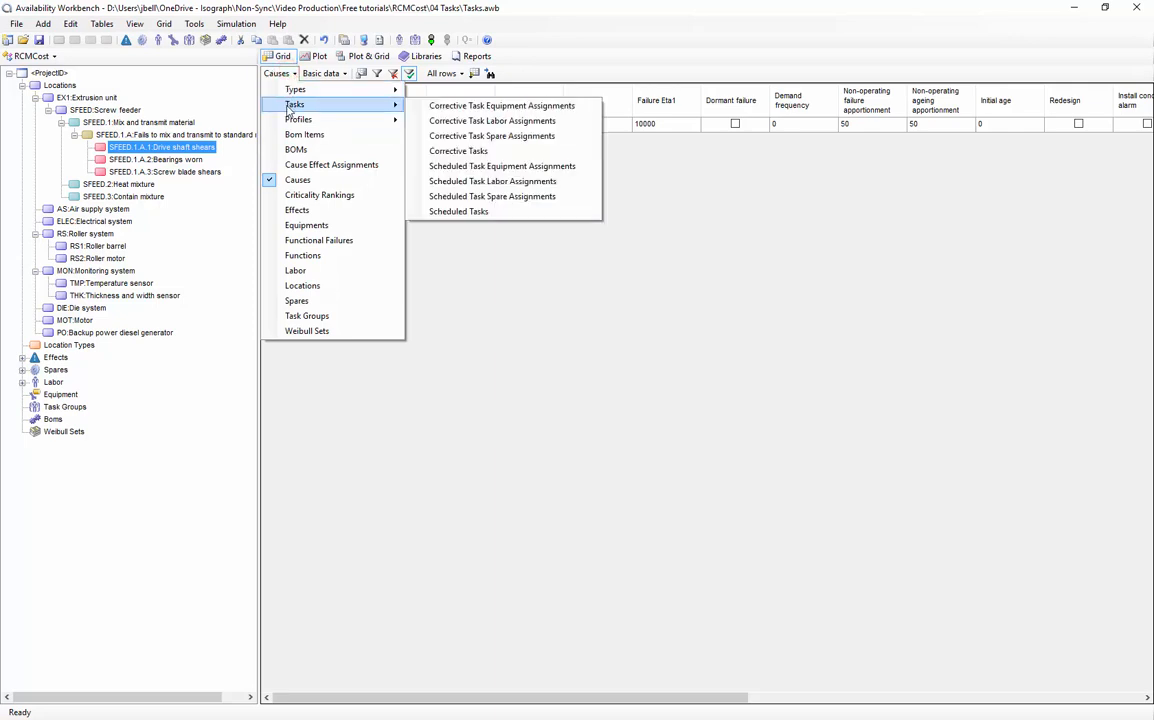
click(494, 152)
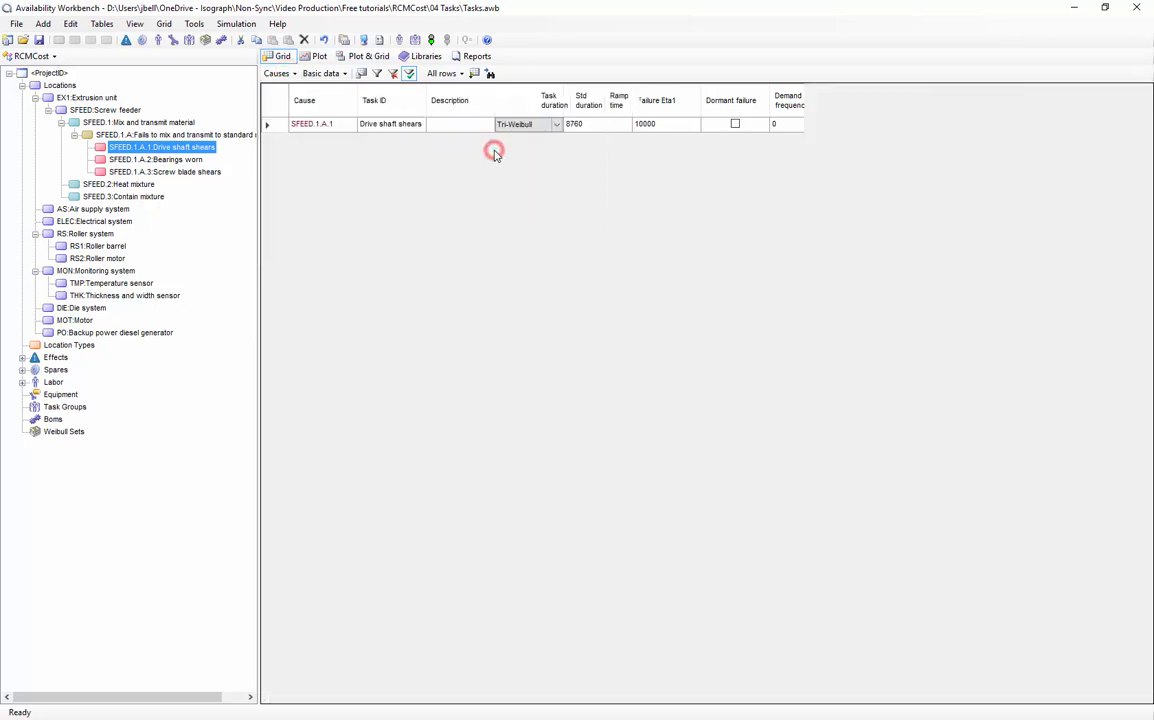
click(312, 75)
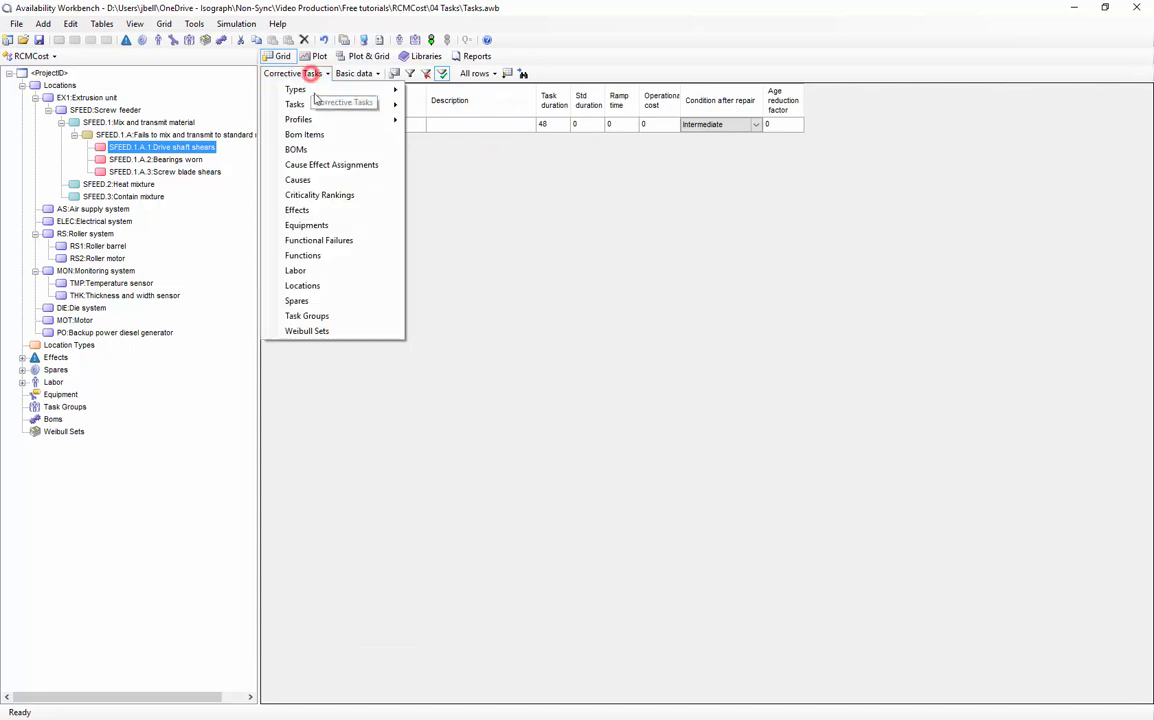
mouse_move(296, 104)
click(482, 213)
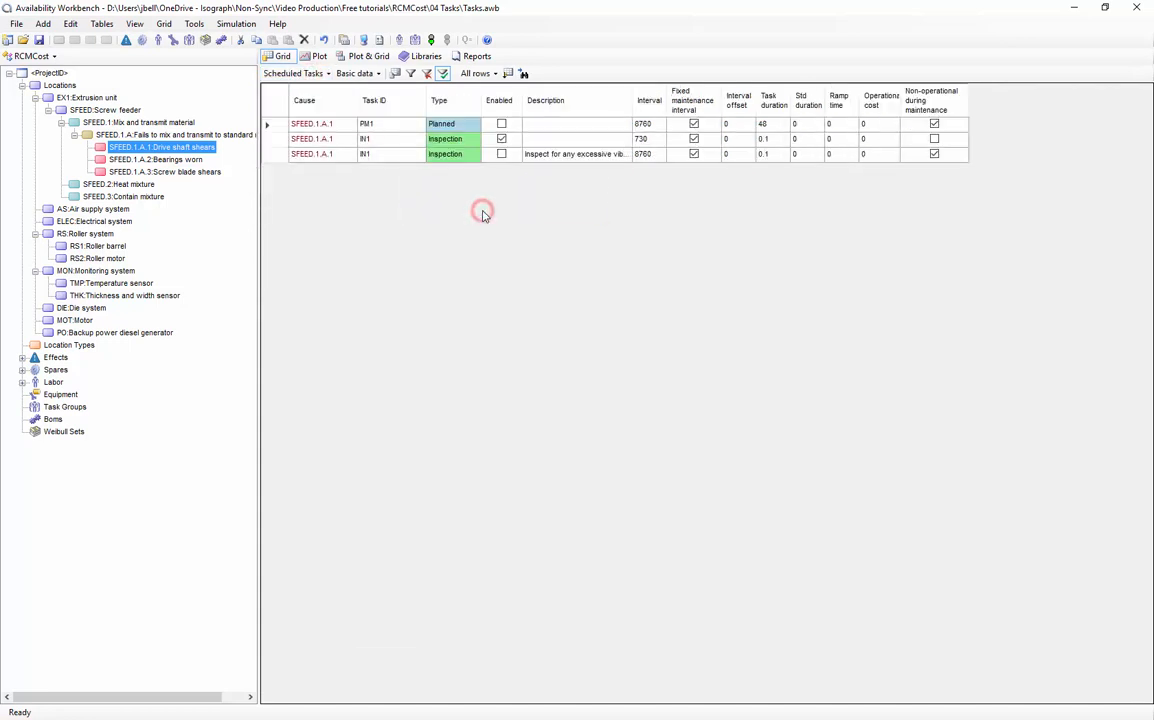
click(284, 77)
mouse_move(301, 104)
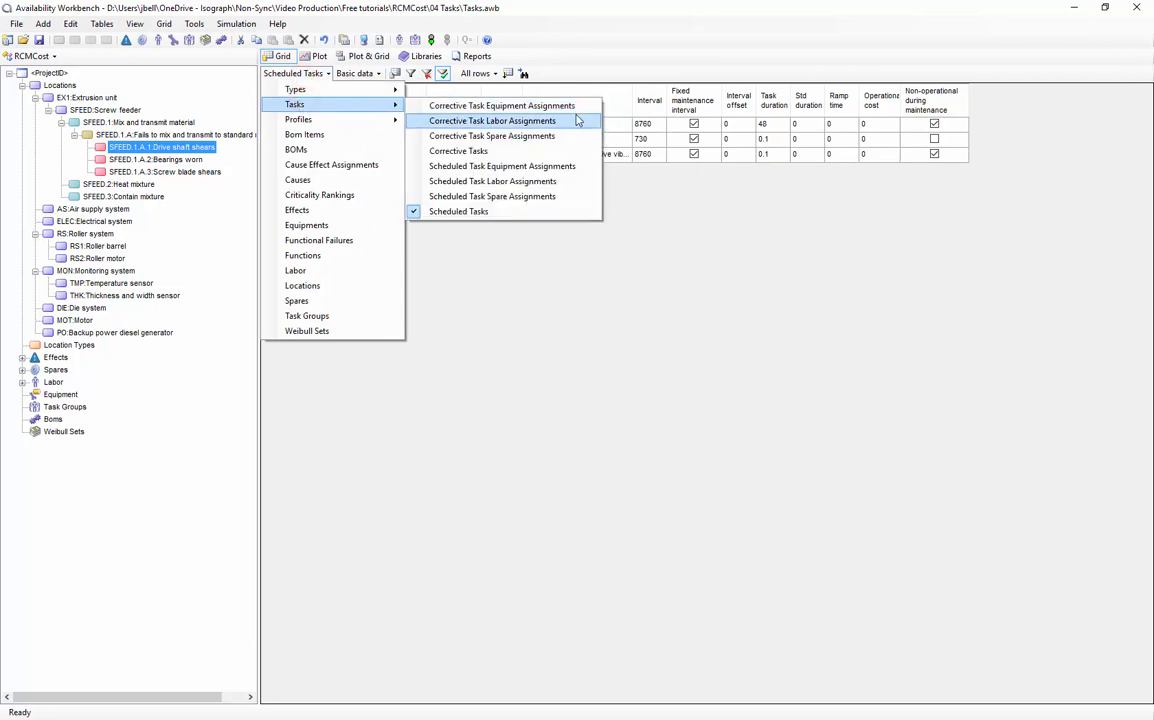
click(573, 137)
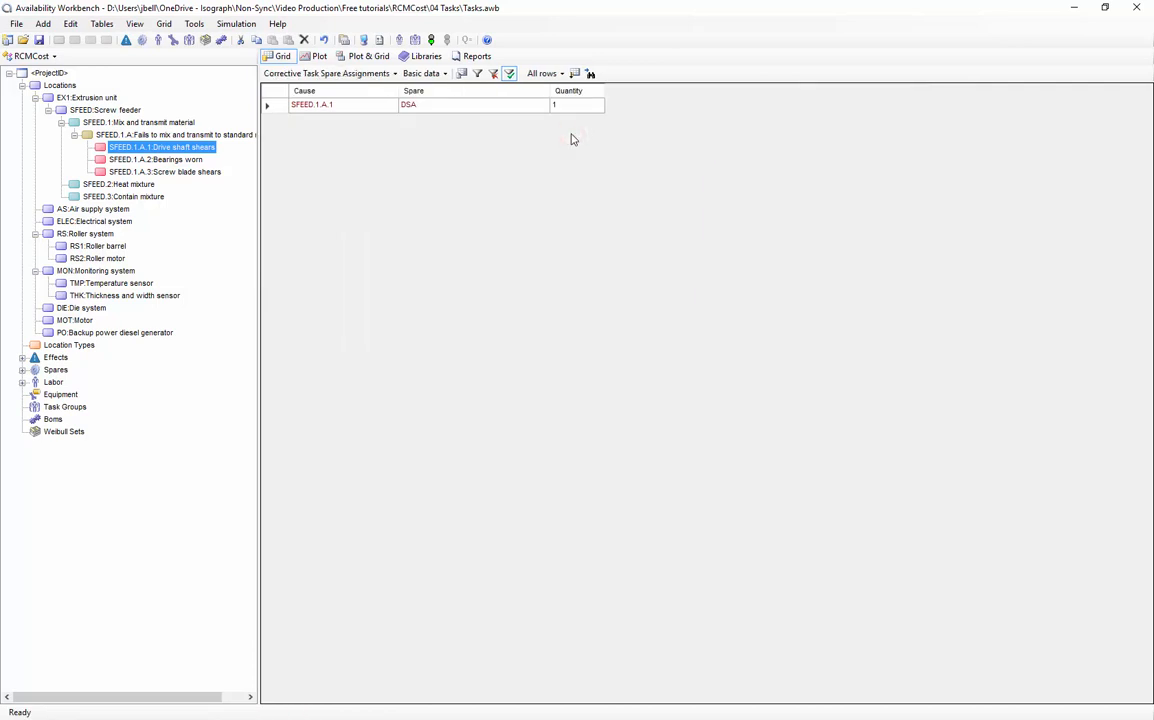